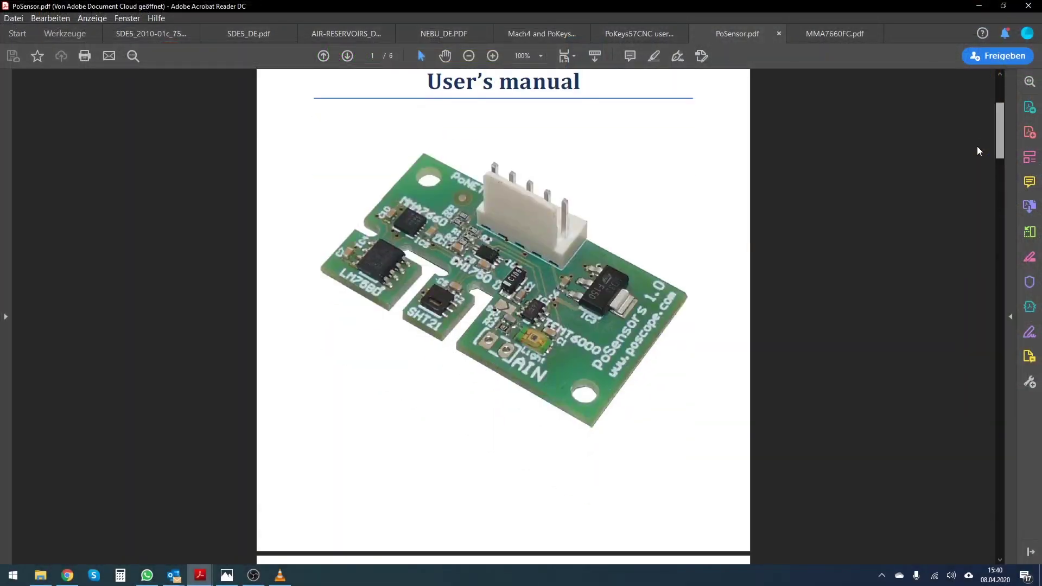
Step: Examine the PoSensors manual for the board's features, pinout and list of built-in sensors
scroll(977, 146, "down", 5)
scroll(974, 164, "up", 4)
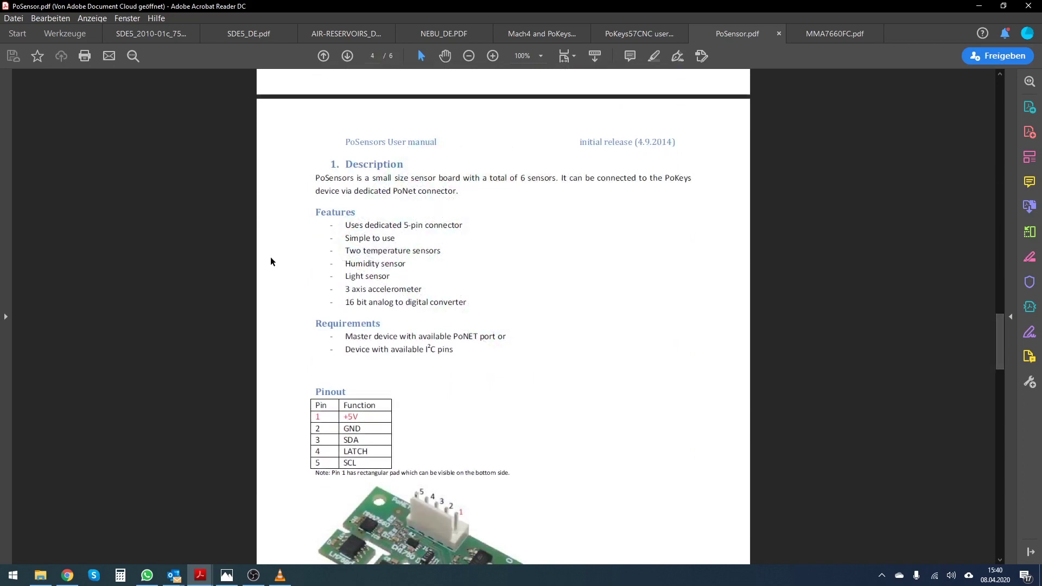
scroll(305, 204, "down", 3)
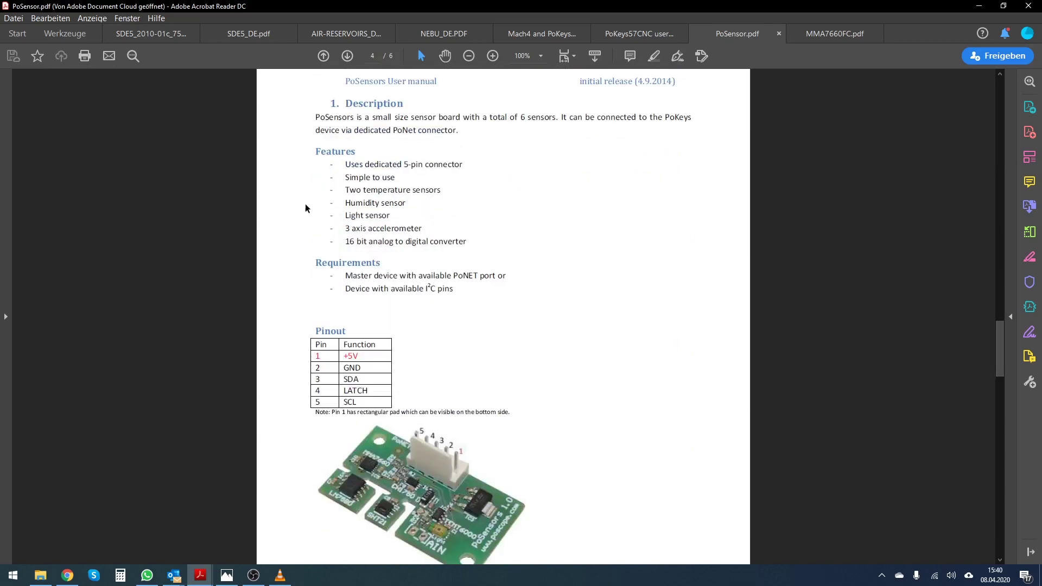
double_click(361, 354)
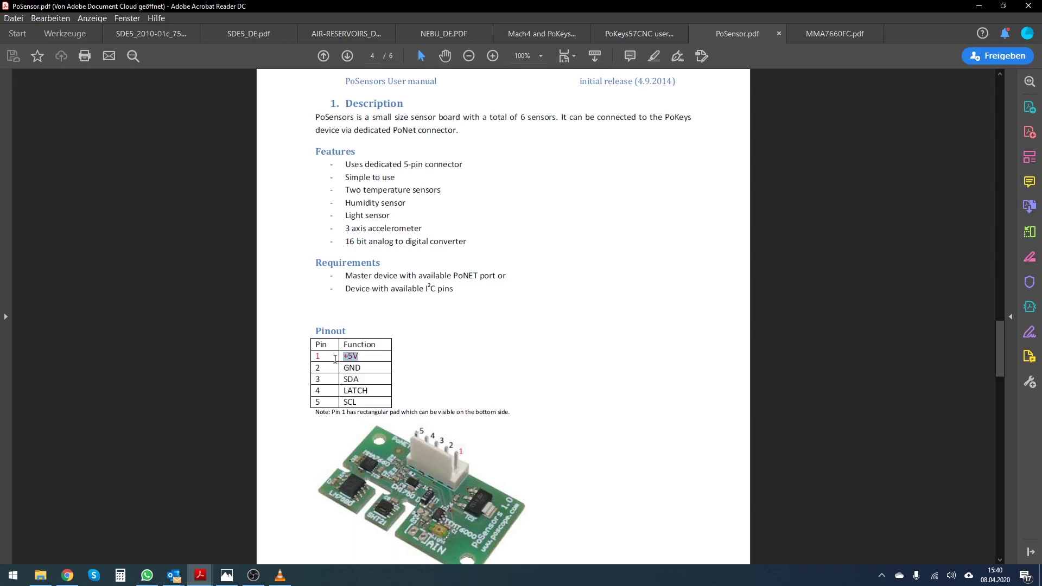
left_click(515, 182)
scroll(394, 250, "down", 3)
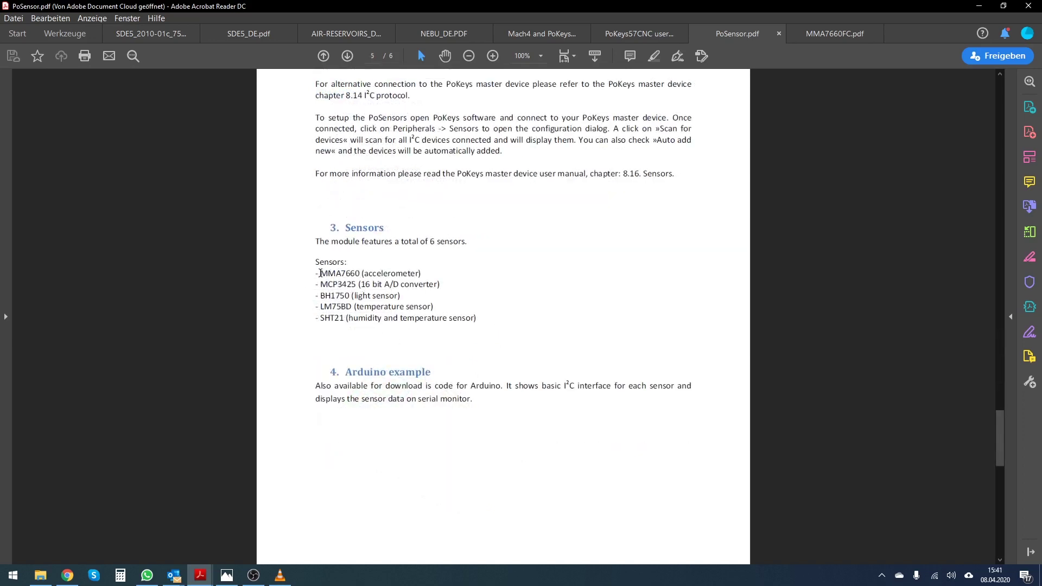
left_click_drag(320, 273, 365, 275)
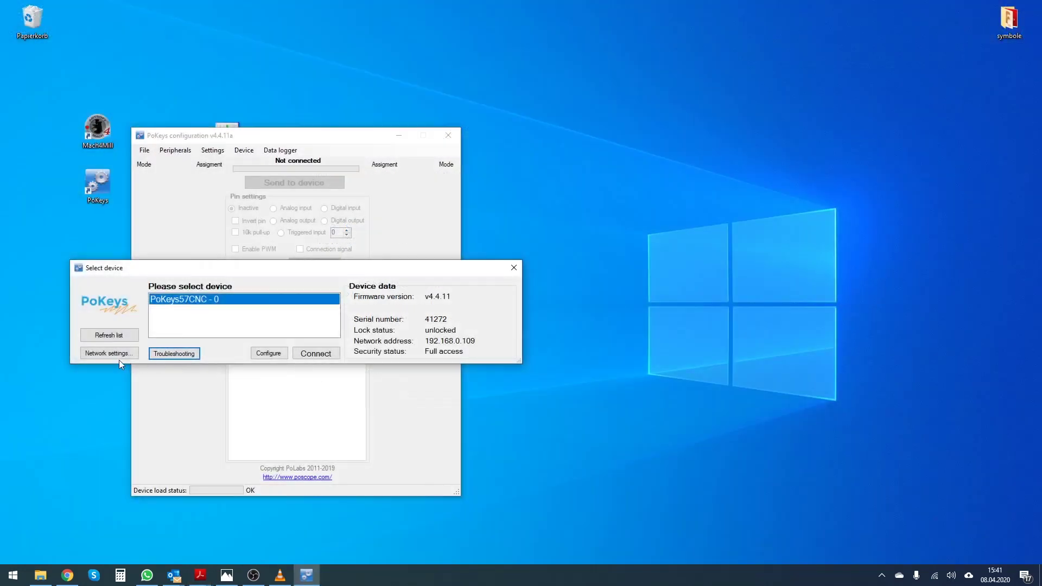
Step: Switch to PoKeys configuration, refresh the device list and connect to the PoKeys57CNC over UDP
left_click(108, 335)
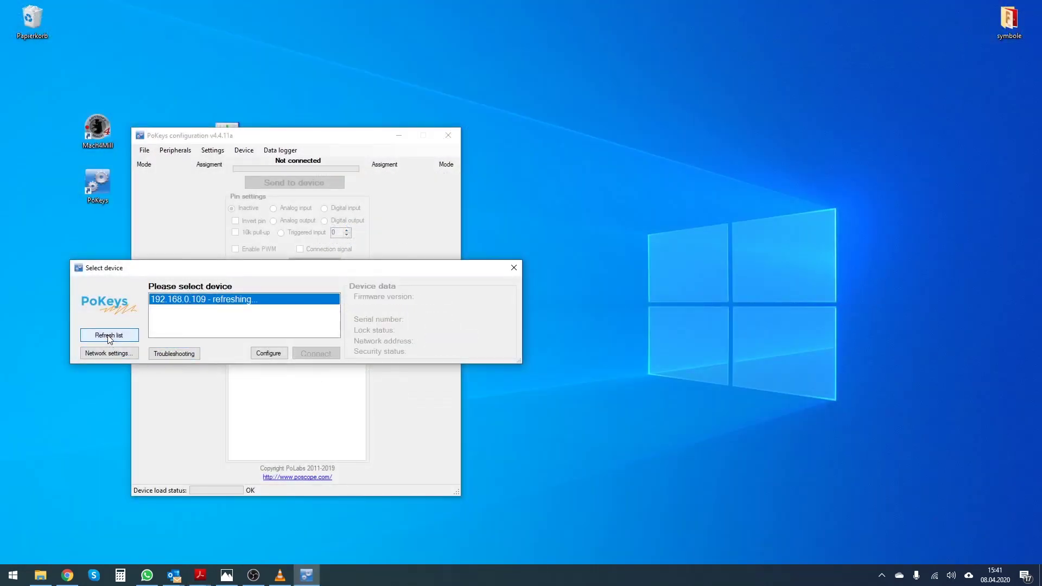
left_click(201, 305)
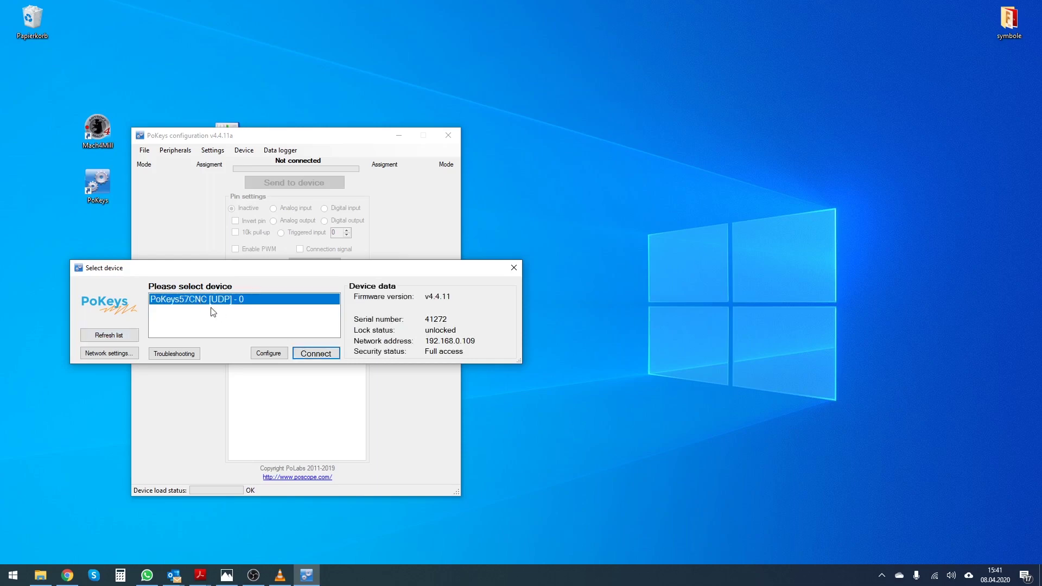
left_click(313, 354)
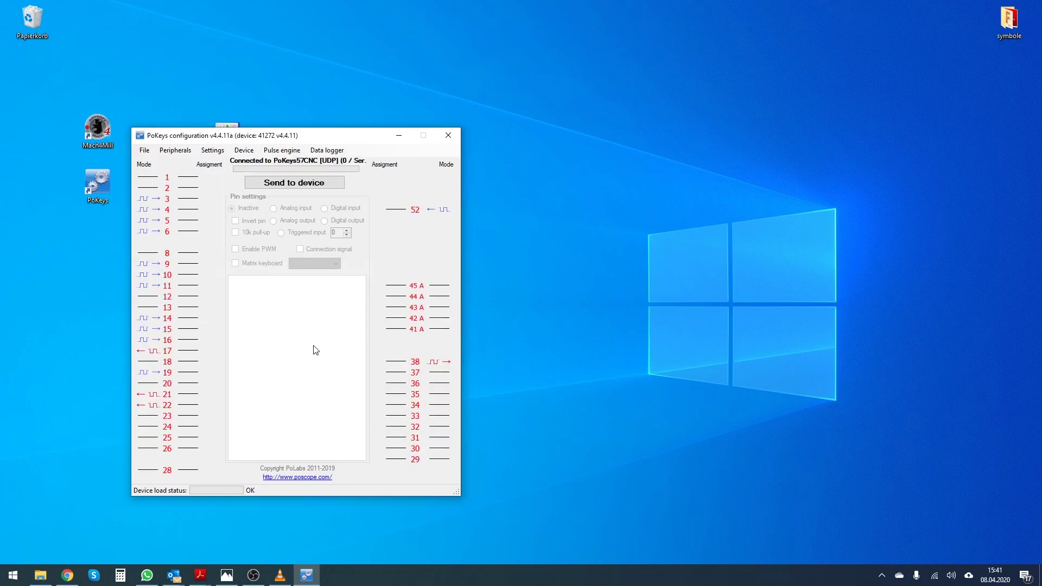
Step: Open the EasySensors setup and scan for I²C sensors
left_click(175, 150)
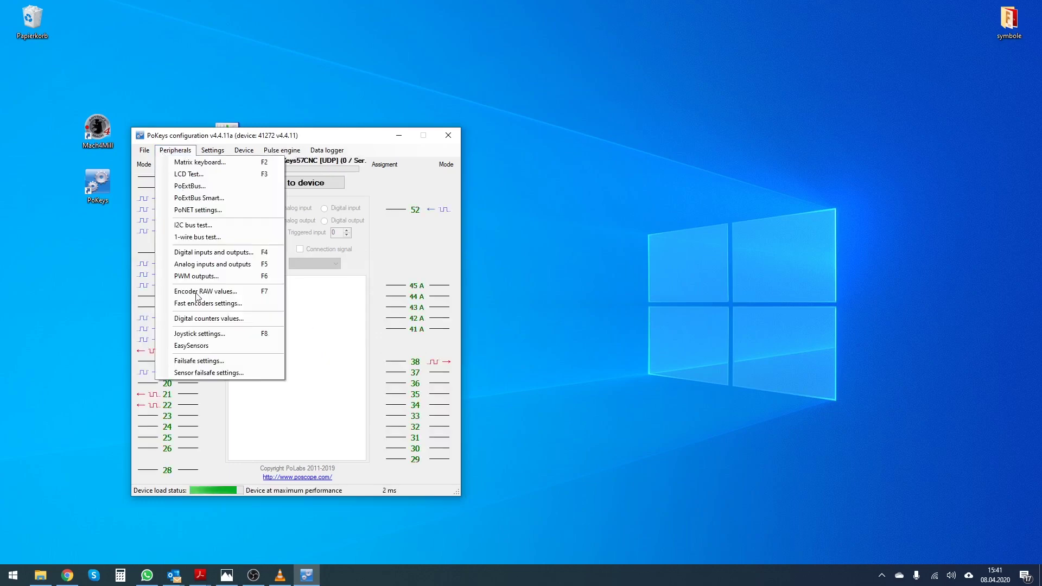
left_click(227, 347)
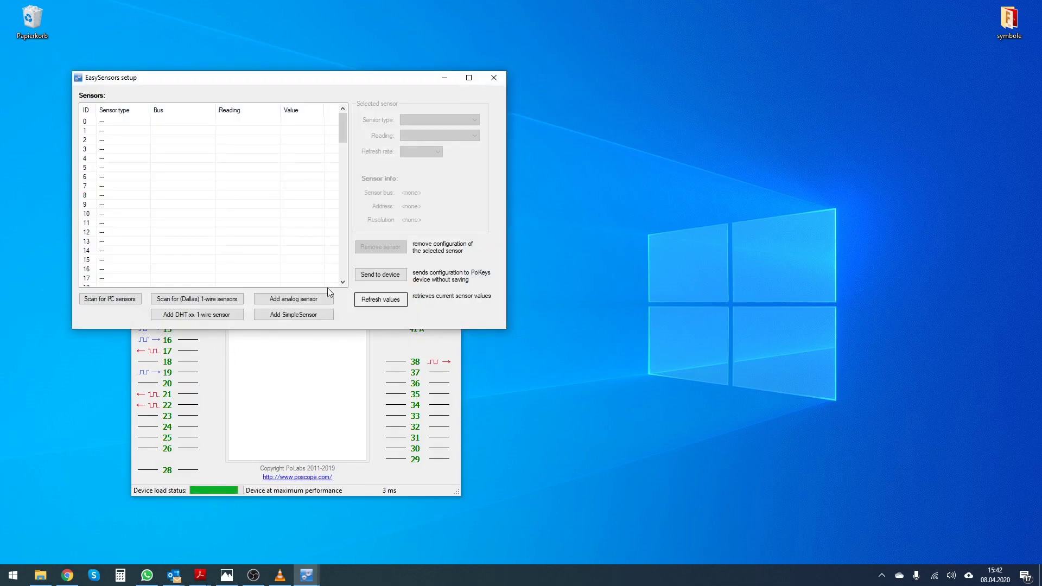
left_click(95, 300)
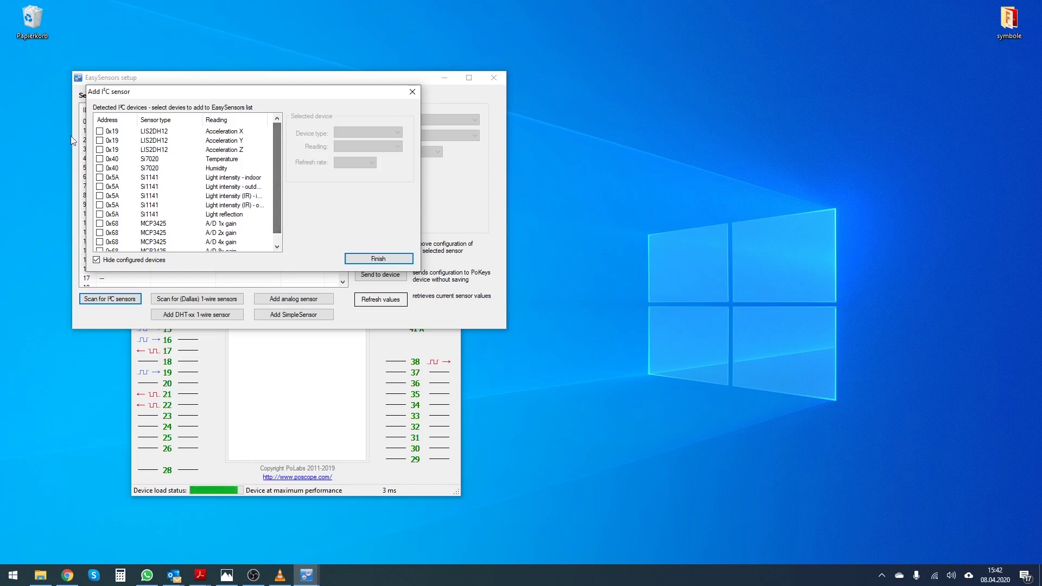
Step: Choose the LIS2DH12 Acceleration X reading for adding and review its device type, reading and refresh rate options, keeping 1.0 s
left_click(100, 131)
left_click(113, 131)
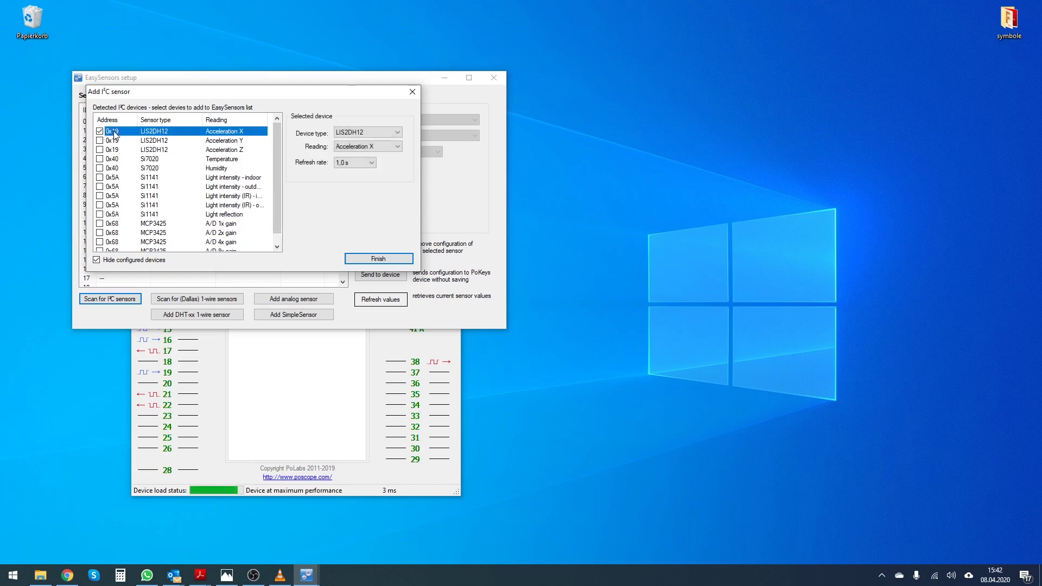
left_click(363, 146)
left_click(364, 146)
left_click(374, 134)
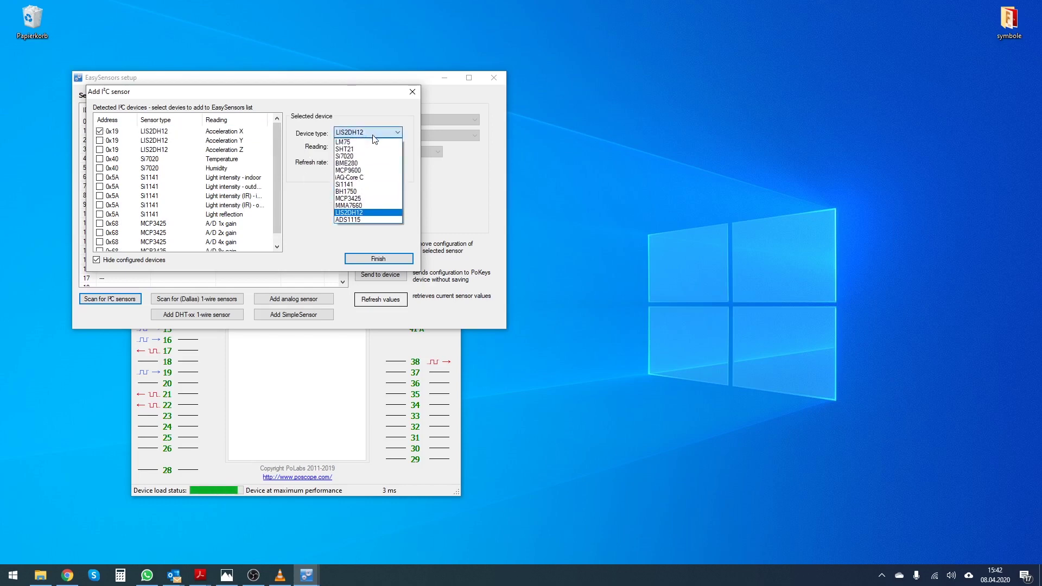
left_click(373, 136)
left_click(375, 146)
left_click(383, 154)
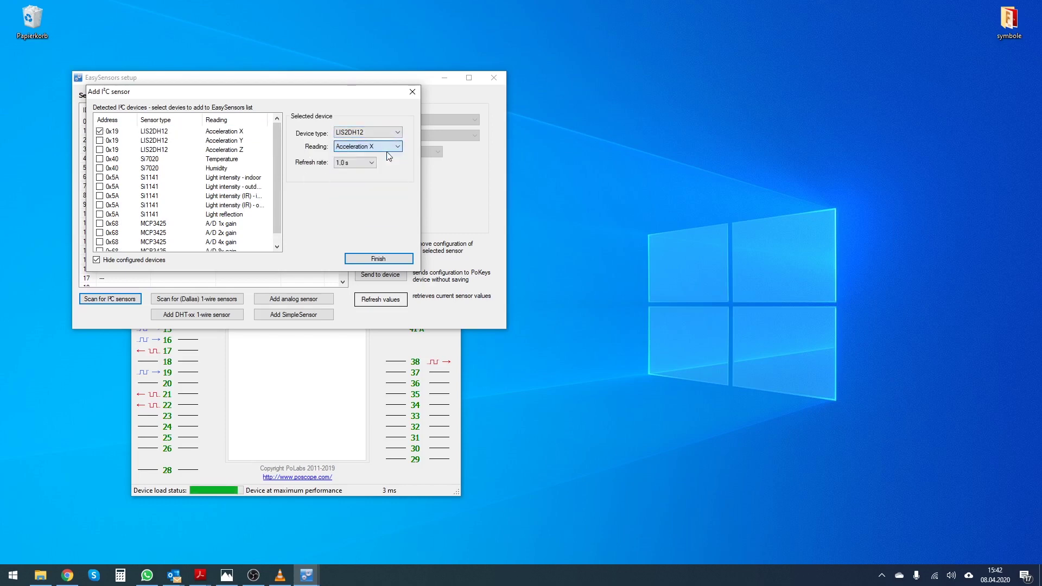
left_click(373, 163)
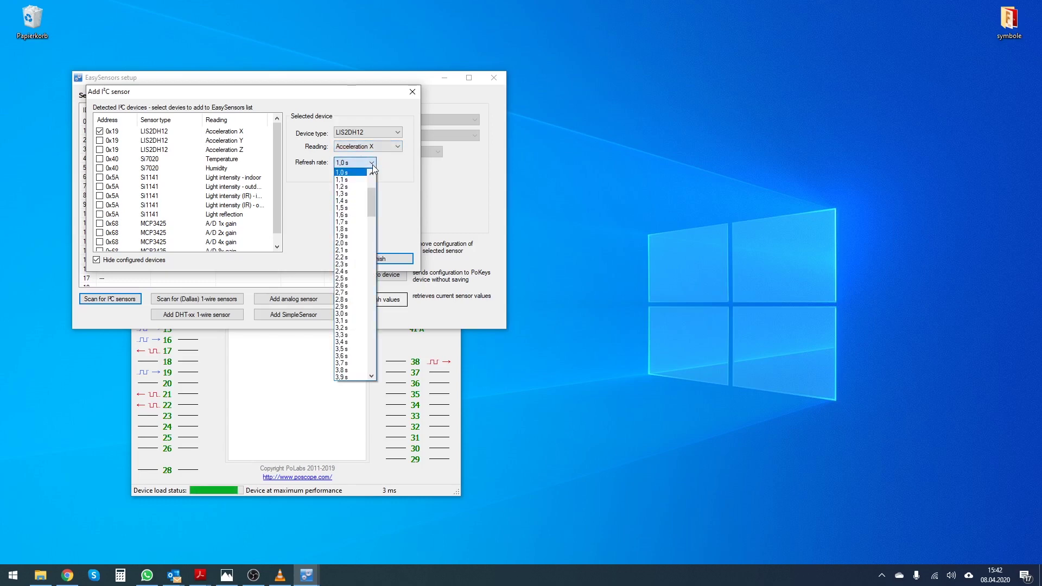
left_click(390, 178)
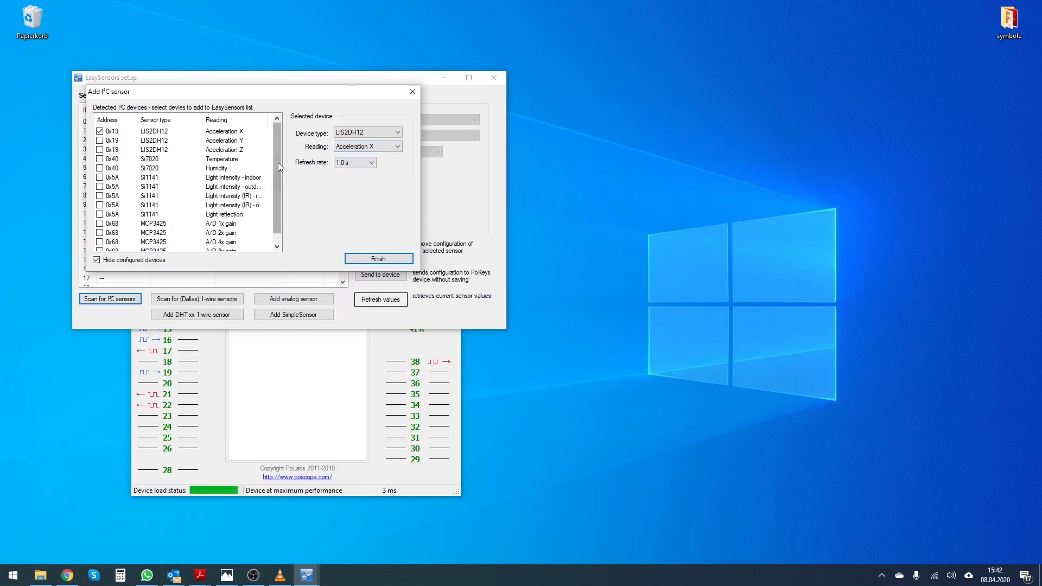
Step: Include all remaining detected LIS2DH12, Si7020, Si1141 and MCP3425 readings and add the whole selection to the EasySensors list
left_click(152, 132)
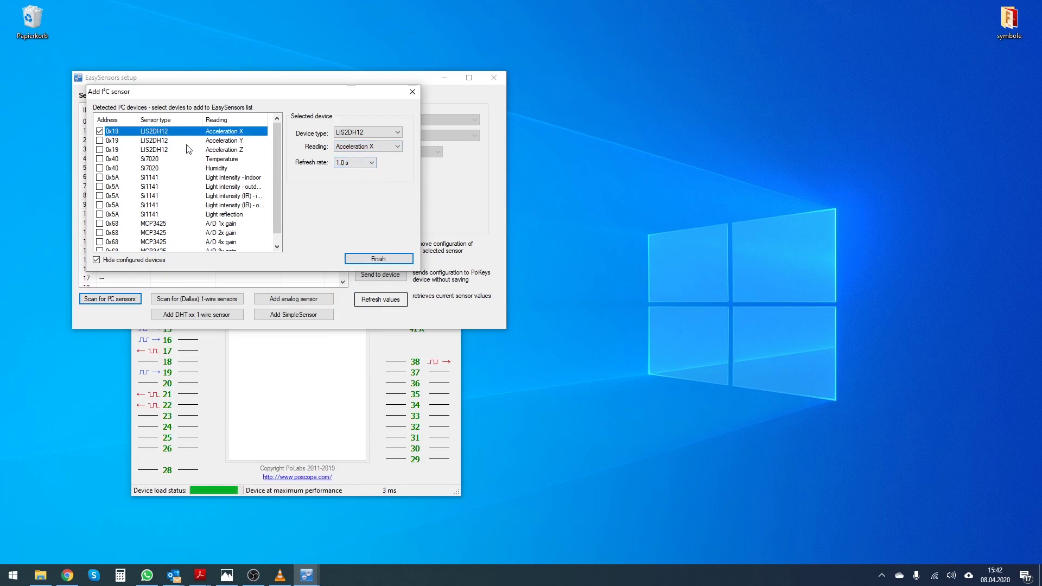
left_click(187, 143)
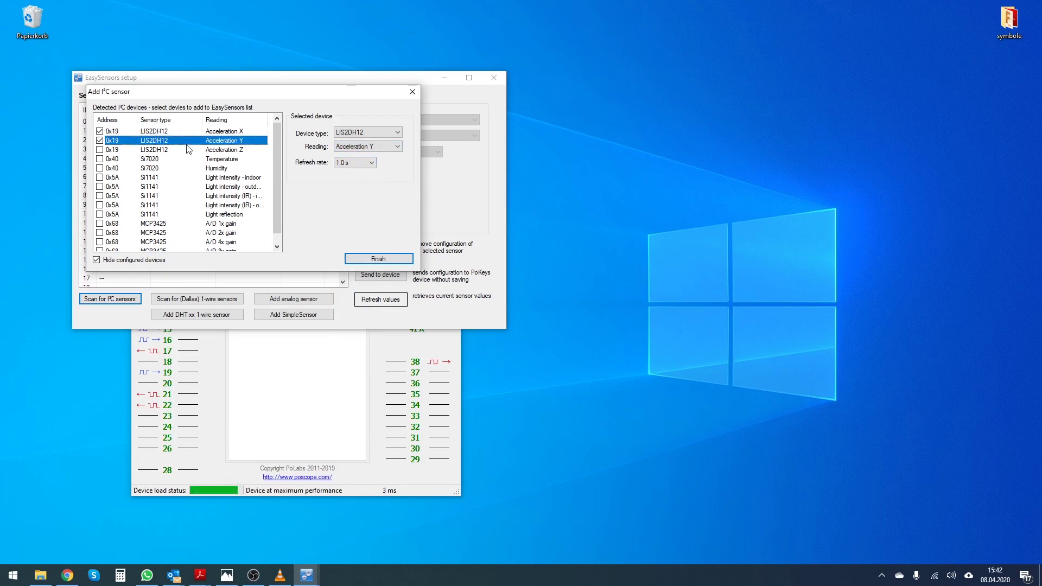
key("Down")
key("Down")
key("Down")
key("Down")
key("Down")
key("Down")
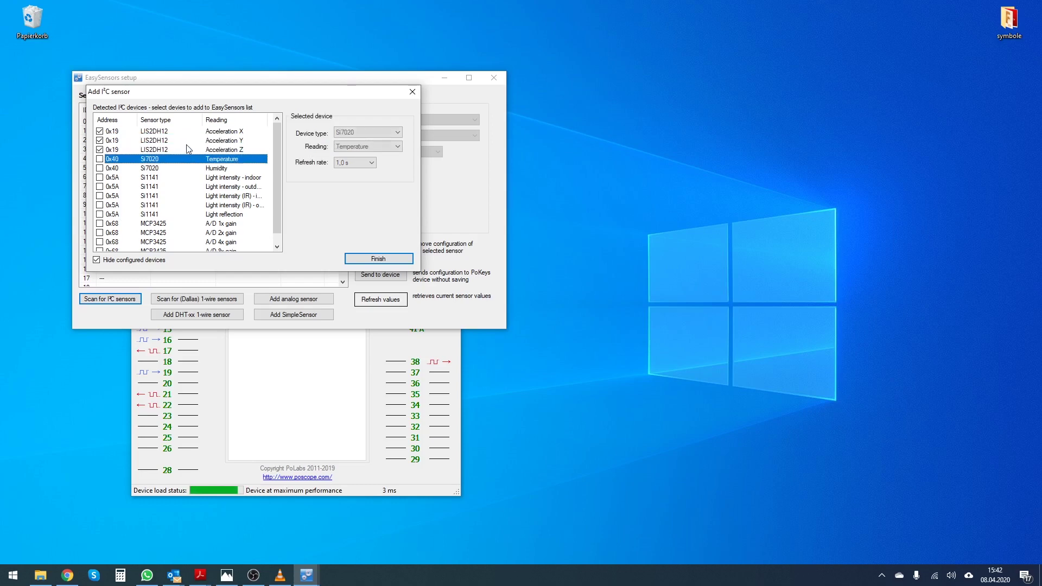
key("Down")
key("Down")
key("Down")
key("Down")
key("Down")
key("Down")
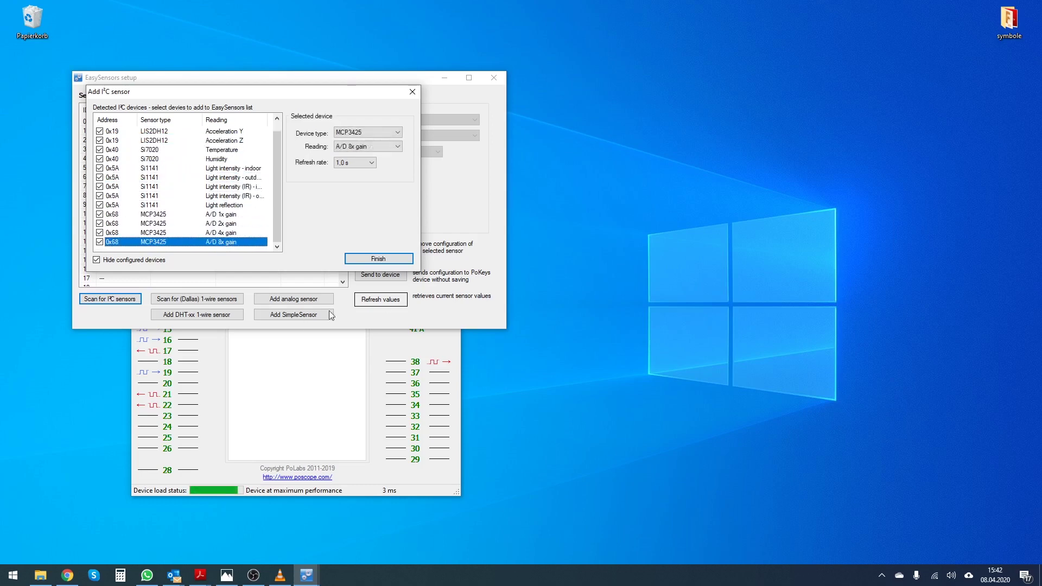
left_click(387, 260)
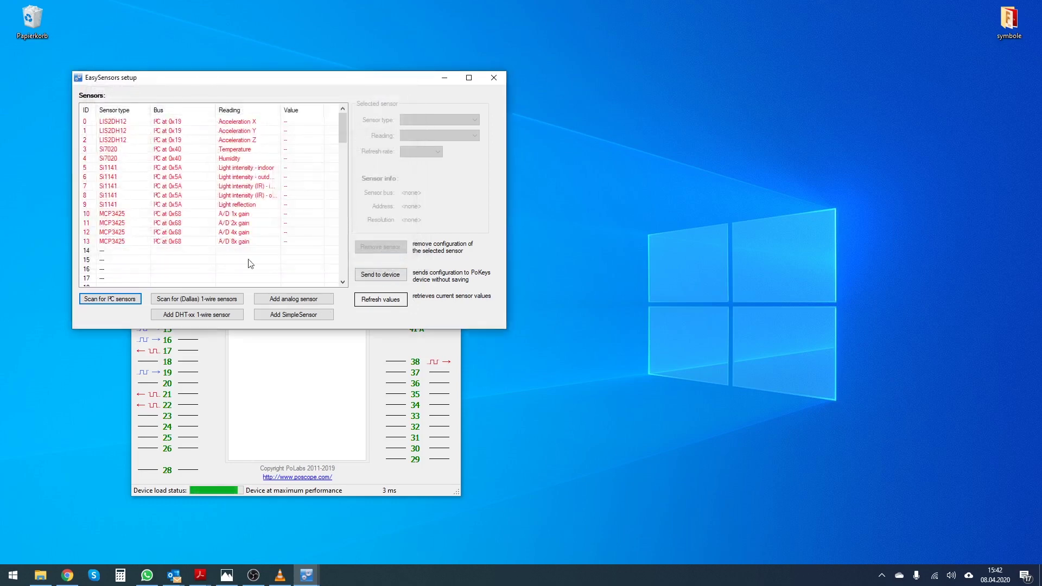
Step: Send the sensor configuration to the PoKeys device, refresh the current sensor values and close the EasySensors setup
left_click(372, 278)
left_click(368, 301)
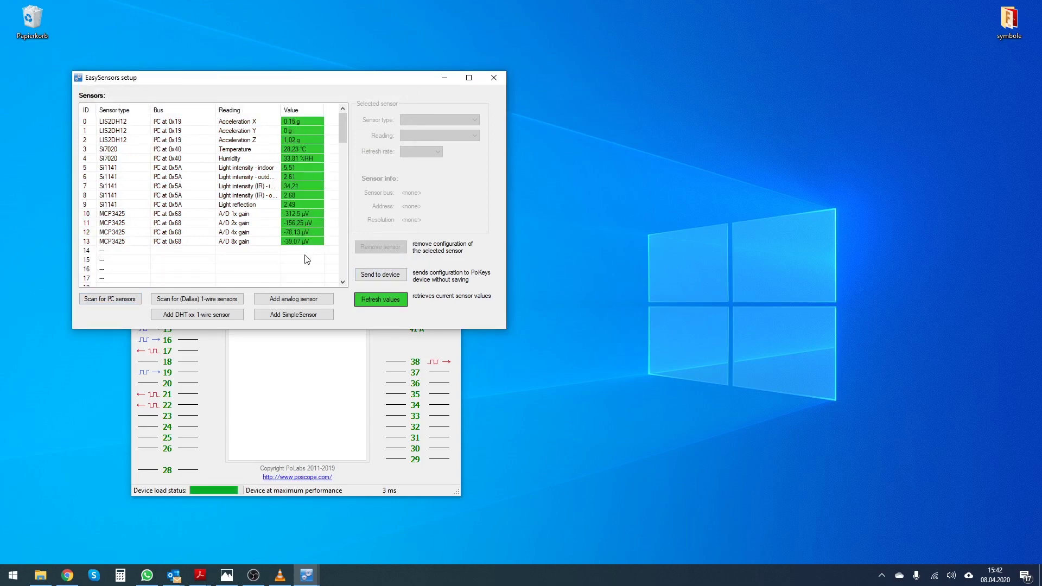
left_click(494, 79)
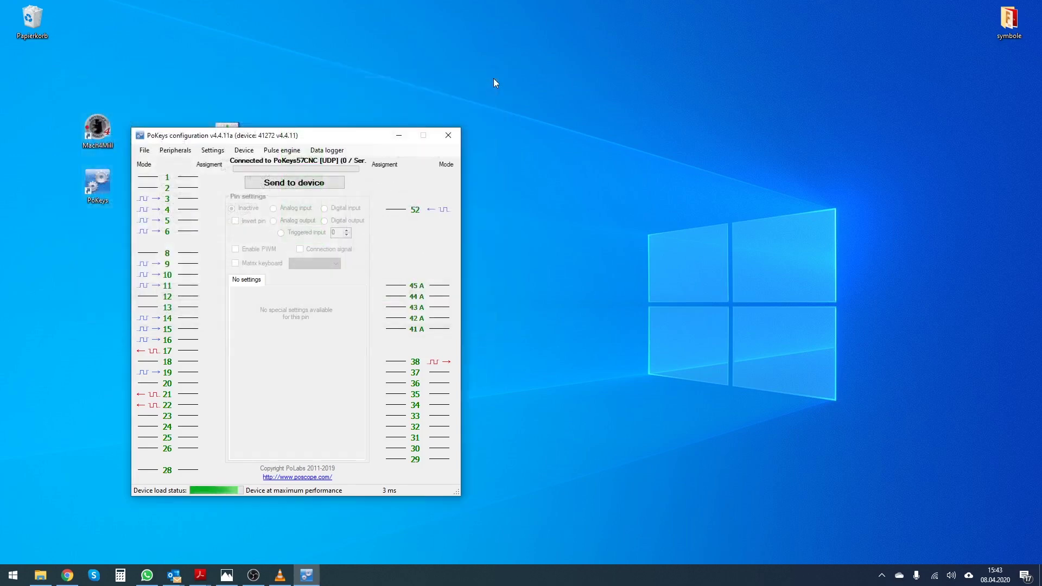
Step: Send the complete configuration to the PoKeys57CNC and close the configuration program
left_click_drag(296, 140, 400, 118)
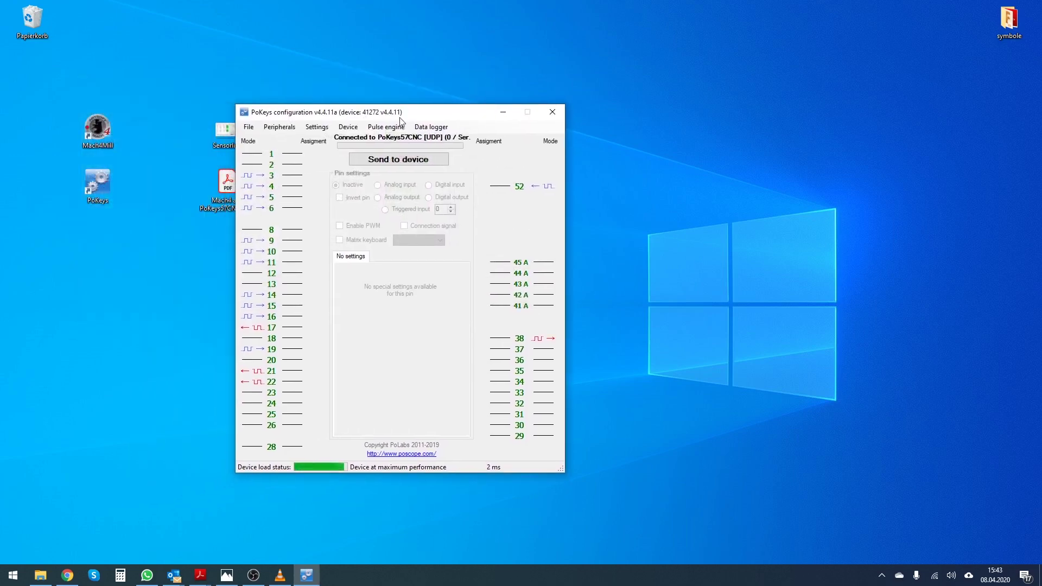
left_click(429, 159)
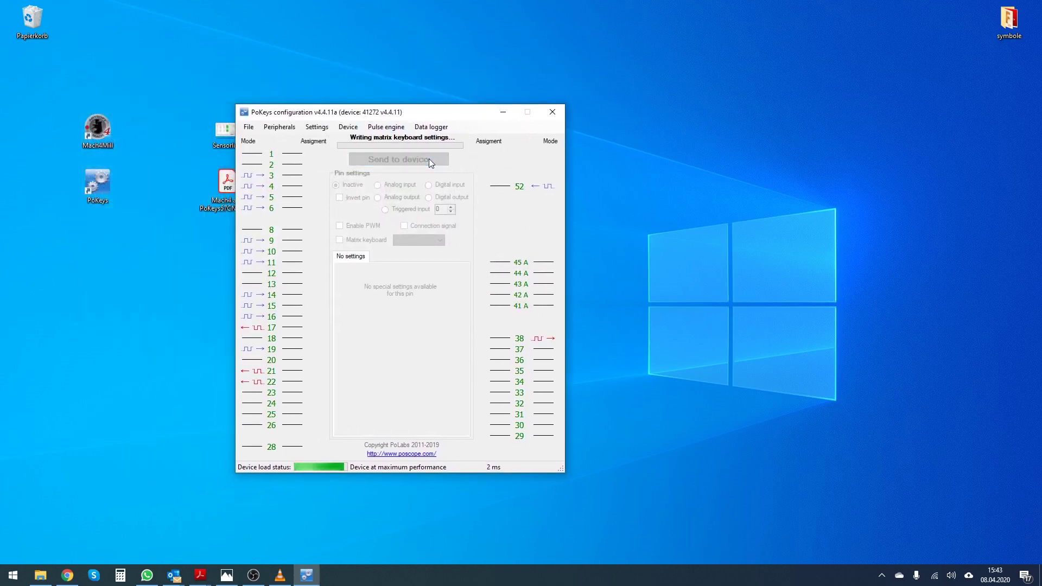
left_click(553, 113)
Step: Switch to Mach4 and load the standard screen set wx4.set
left_click(154, 18)
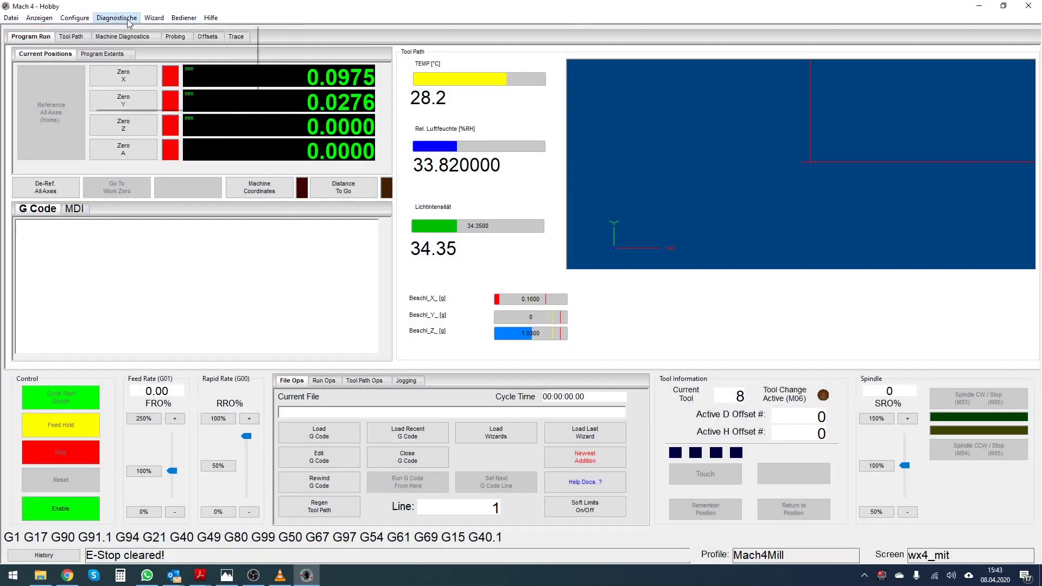
left_click(64, 31)
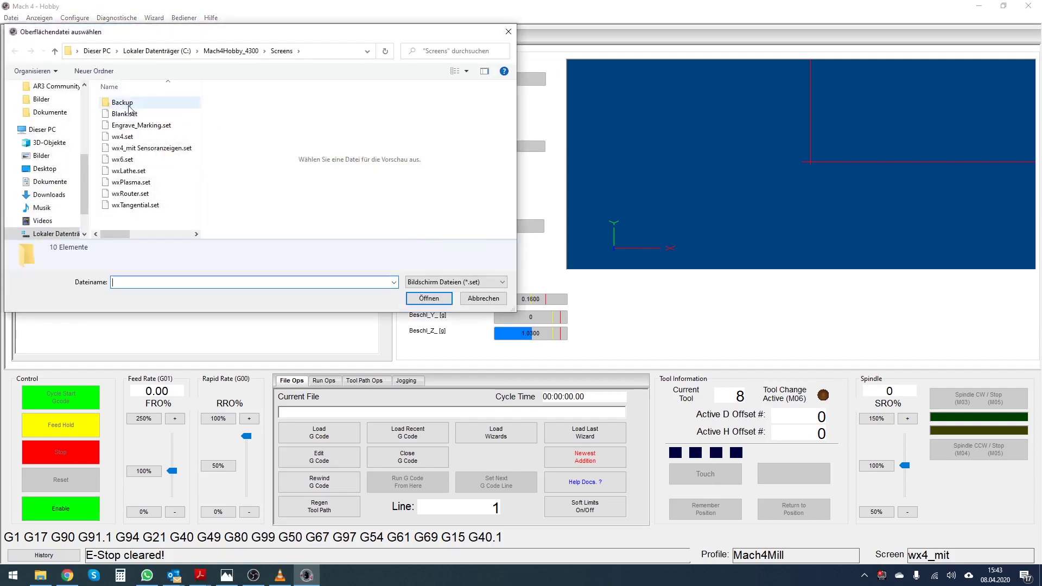
left_click(121, 137)
left_click(429, 298)
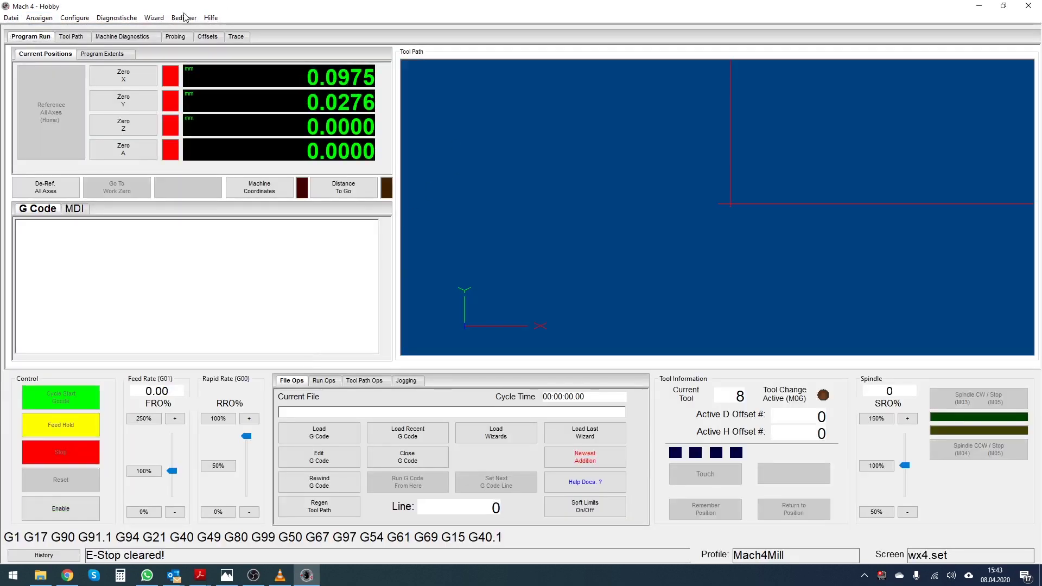
Step: Open the screen editor and shrink the toolpath1 display to about 497 wide and 310 high, freeing space beside and below it
left_click(184, 17)
left_click(228, 82)
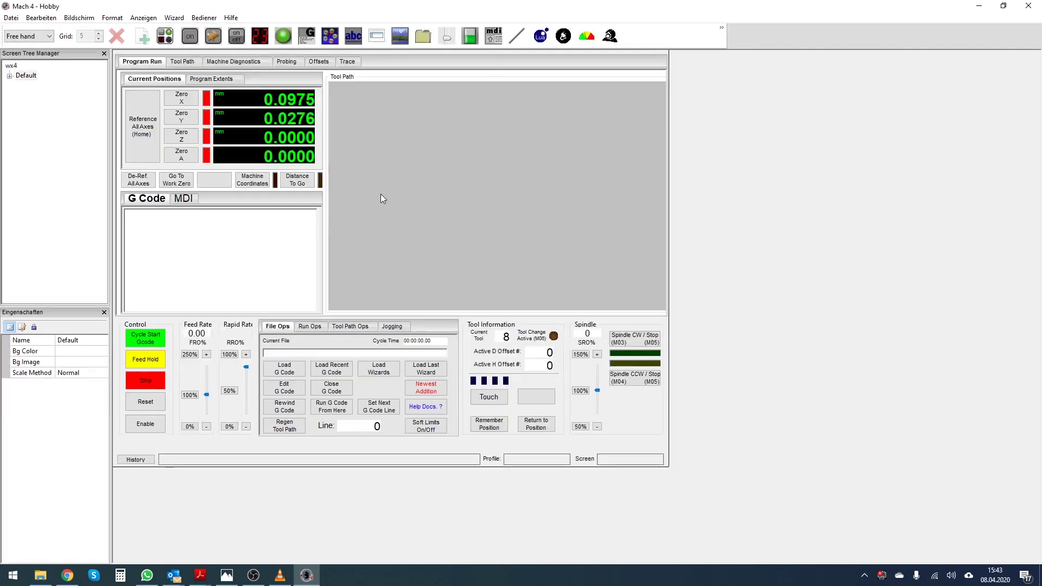
left_click(380, 194)
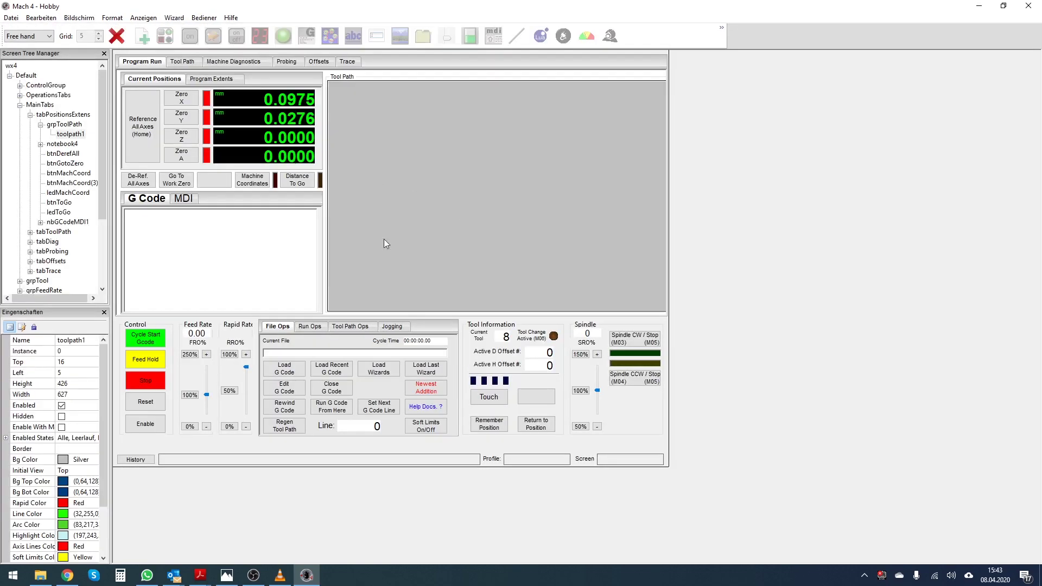
left_click_drag(326, 313, 400, 253)
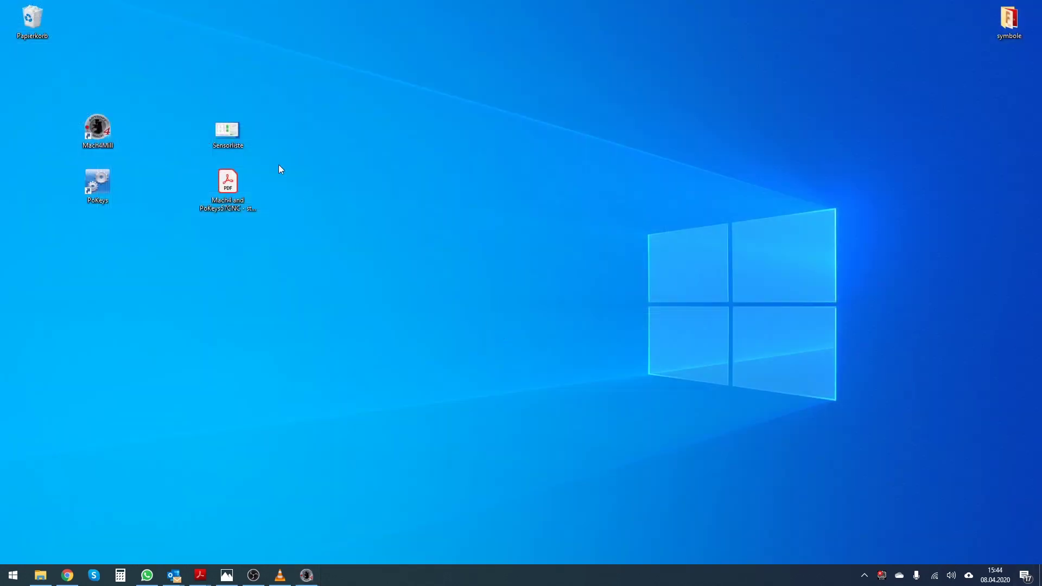
Step: Look up the sensor IDs and their readings in the Sensorliste image, leaving it minimized
double_click(240, 127)
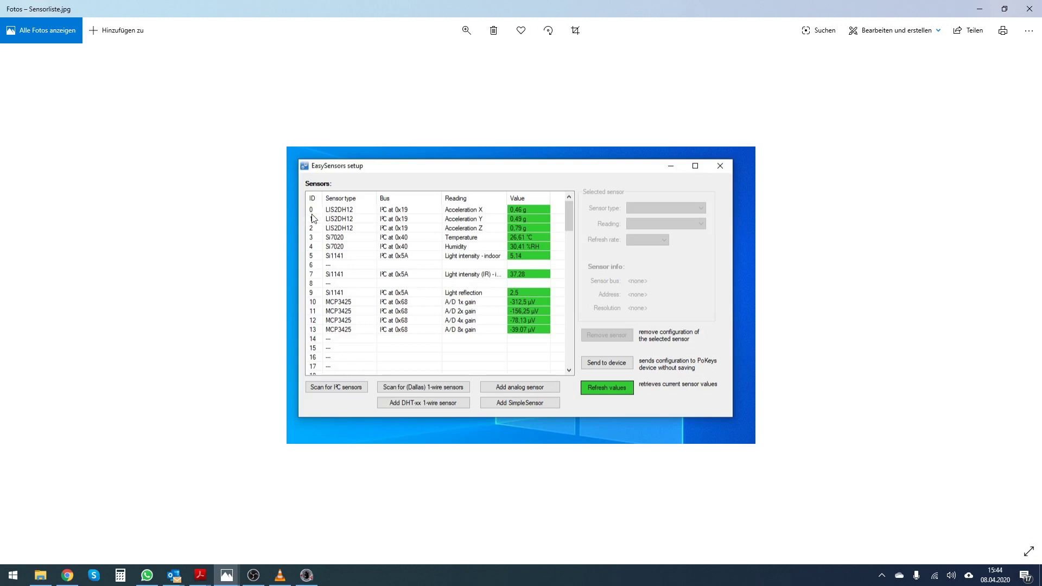
left_click(980, 9)
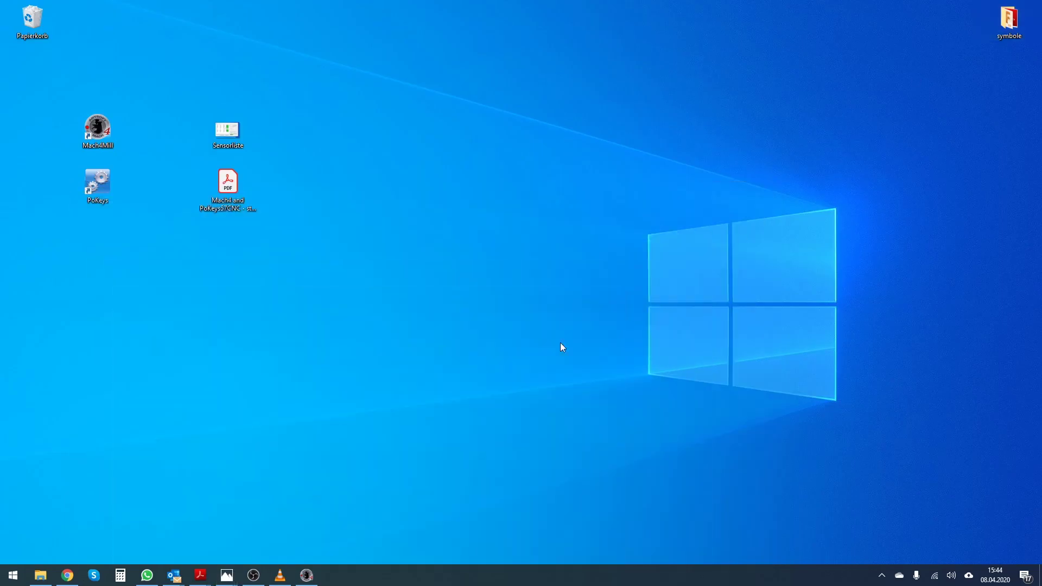
Step: Switch to Mach4 and add a gauge about 75 wide and 23 high to grpToolPath, in the free space beside the toolpath display
left_click(306, 575)
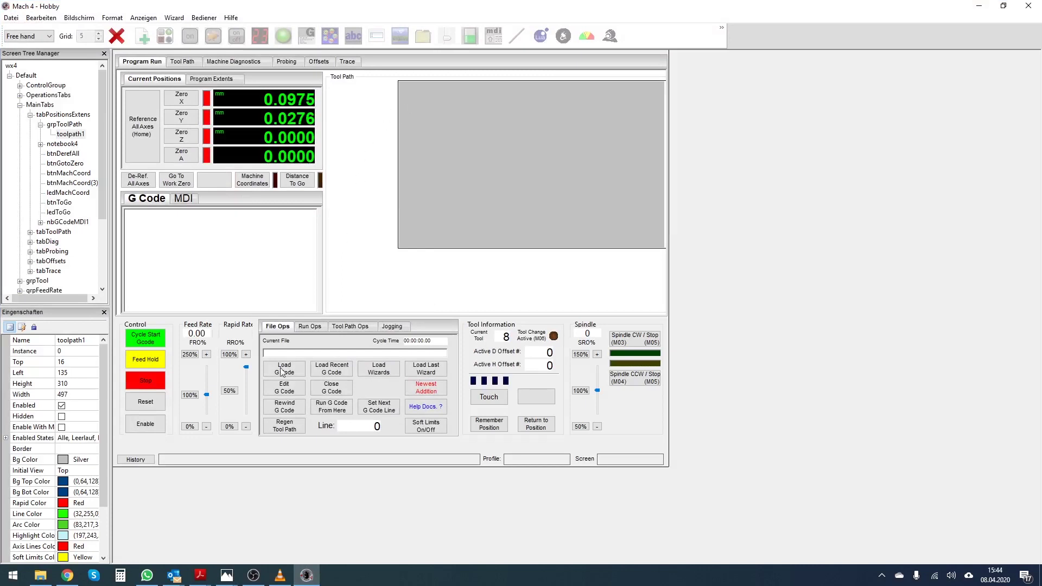
left_click(348, 88)
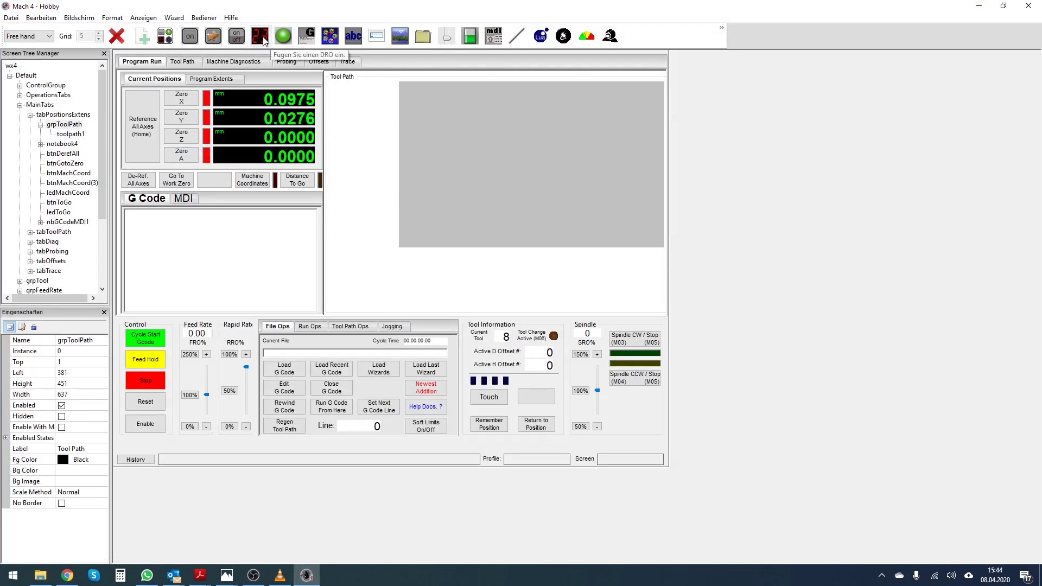
left_click(471, 39)
left_click_drag(362, 84, 370, 102)
left_click(382, 126)
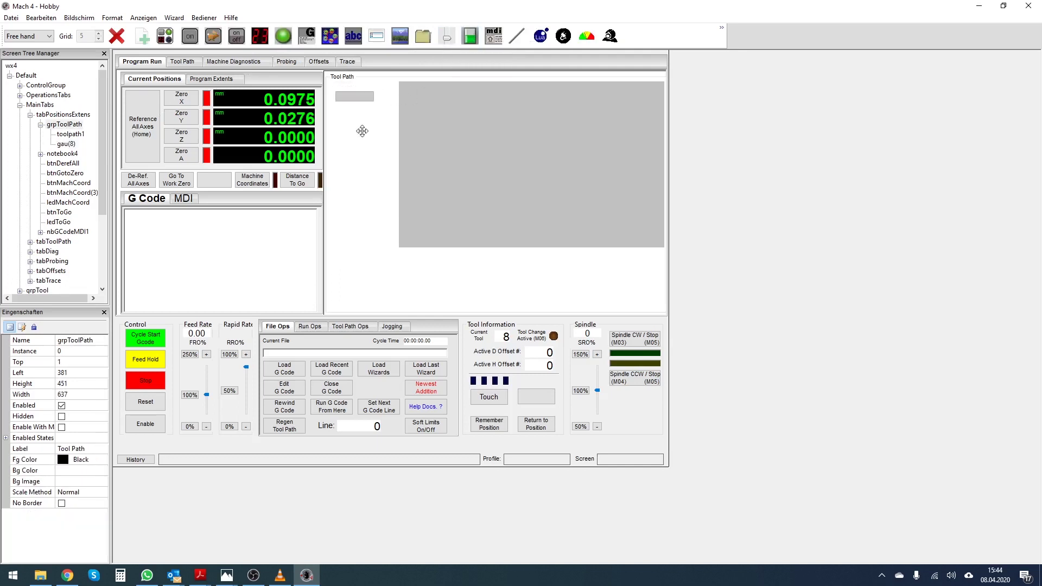
left_click(361, 99)
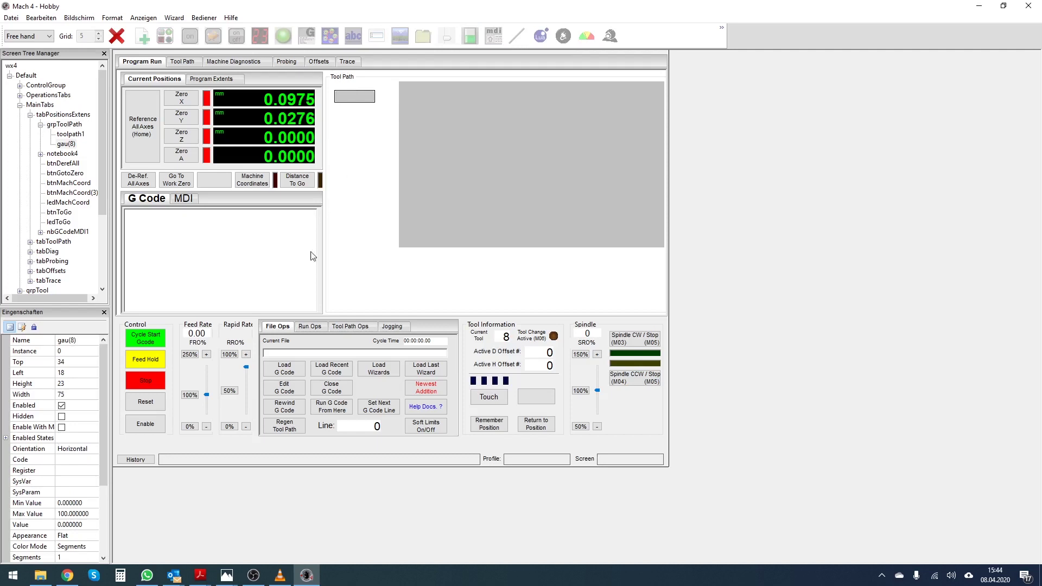
Step: Duplicate the gauge twice and arrange the three gauges in a column beside the toolpath display
key("ctrl+v")
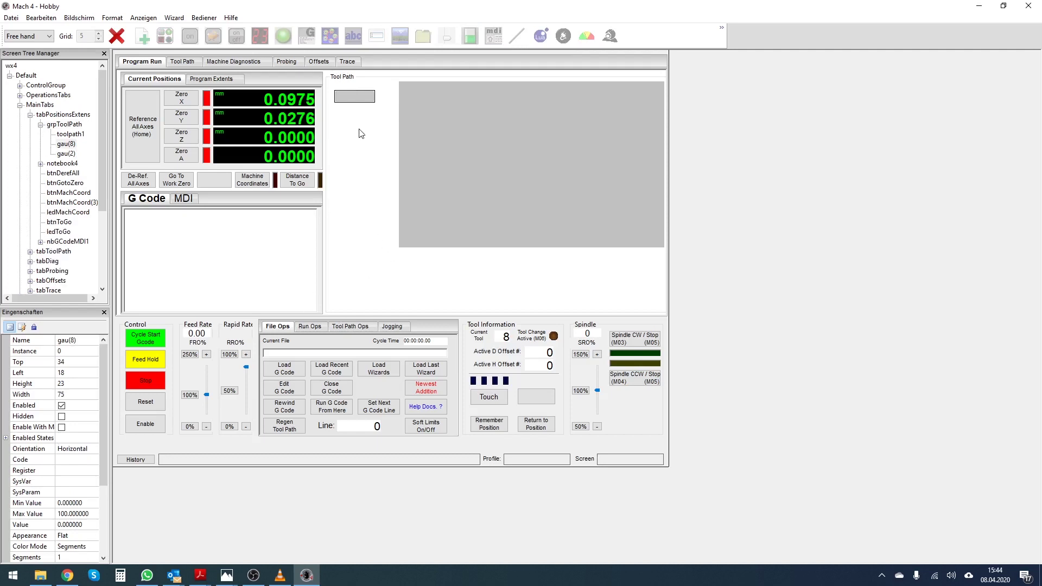
left_click_drag(353, 97, 352, 146)
key("ctrl+v")
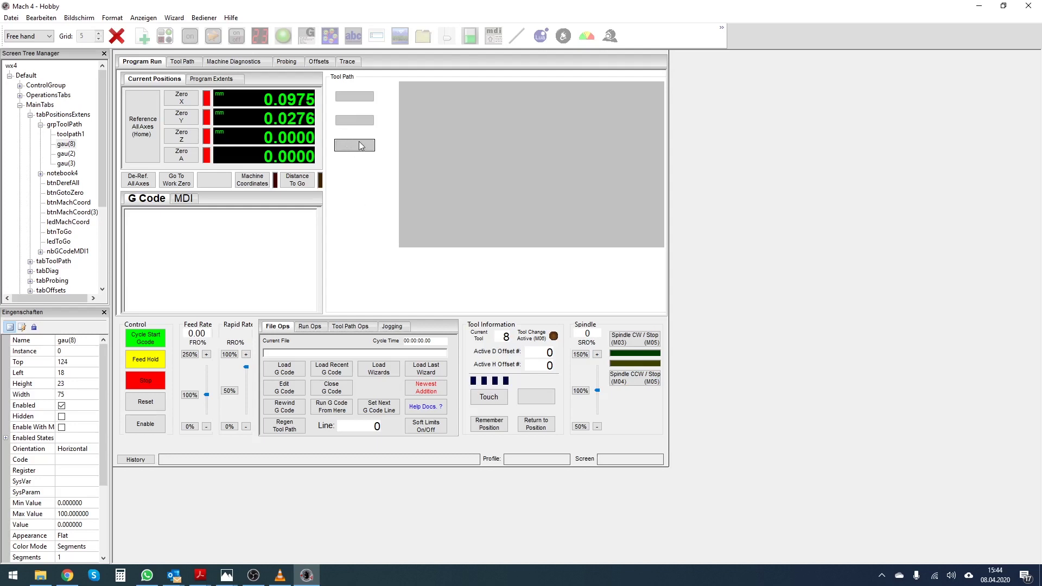
left_click(365, 186)
Step: Add a DRO to grpToolPath, duplicate it twice at about 65 wide and 27 high, and place one above each gauge
left_click(260, 36)
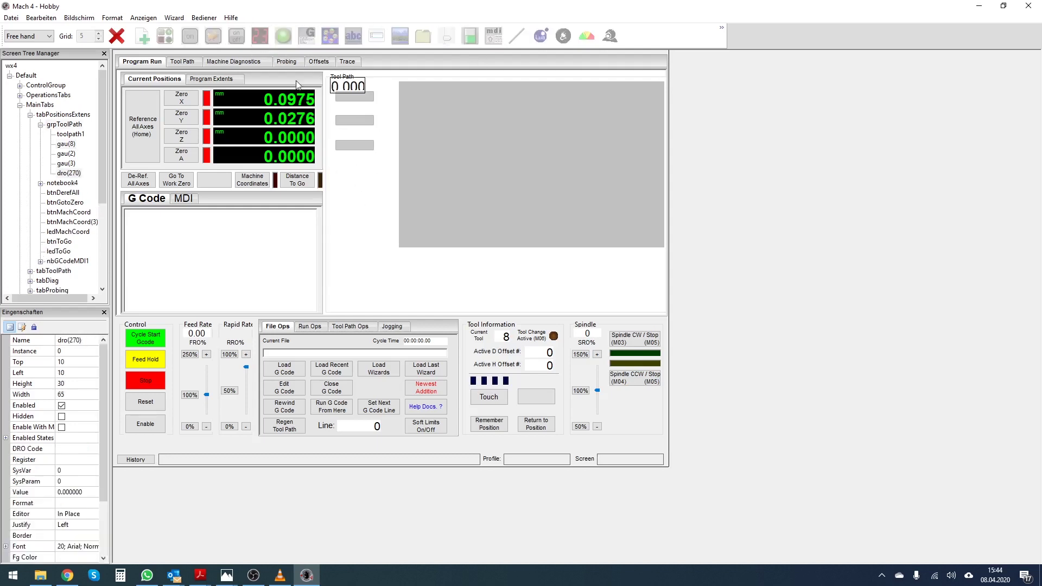
key("ctrl+c")
key("ctrl+v")
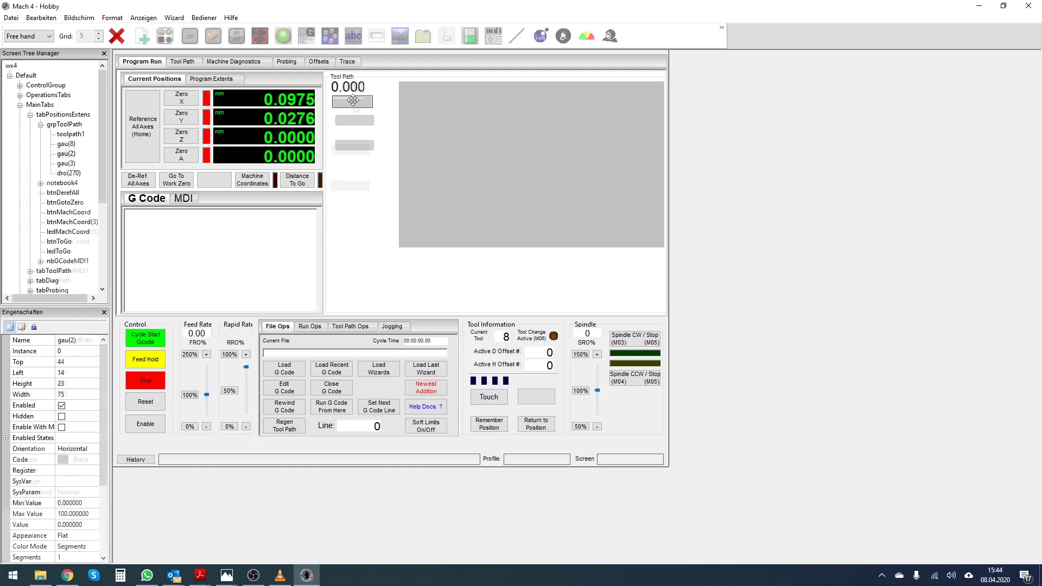
key("ctrl+v")
left_click_drag(355, 100, 351, 175)
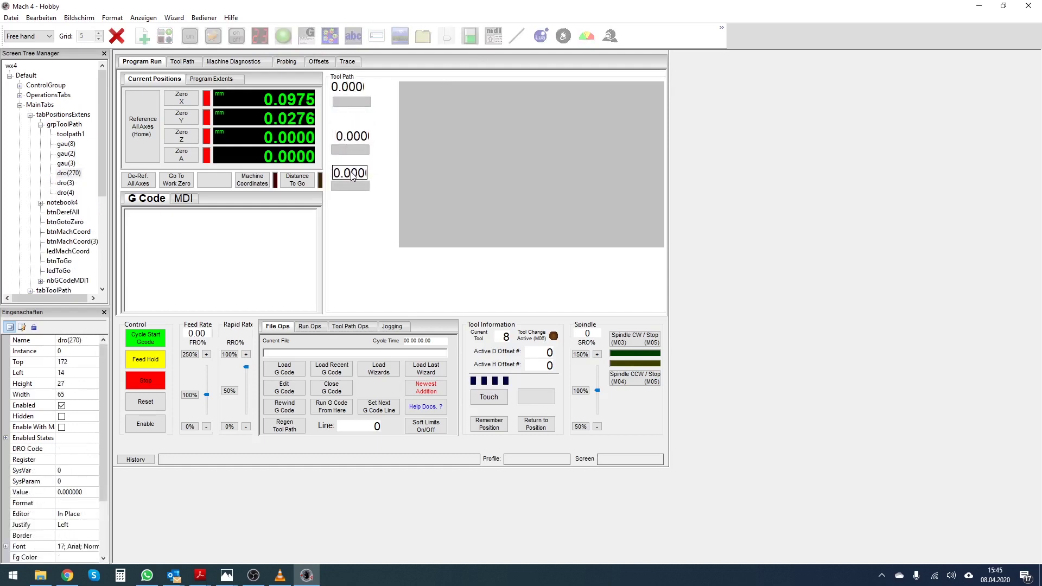
left_click(372, 105)
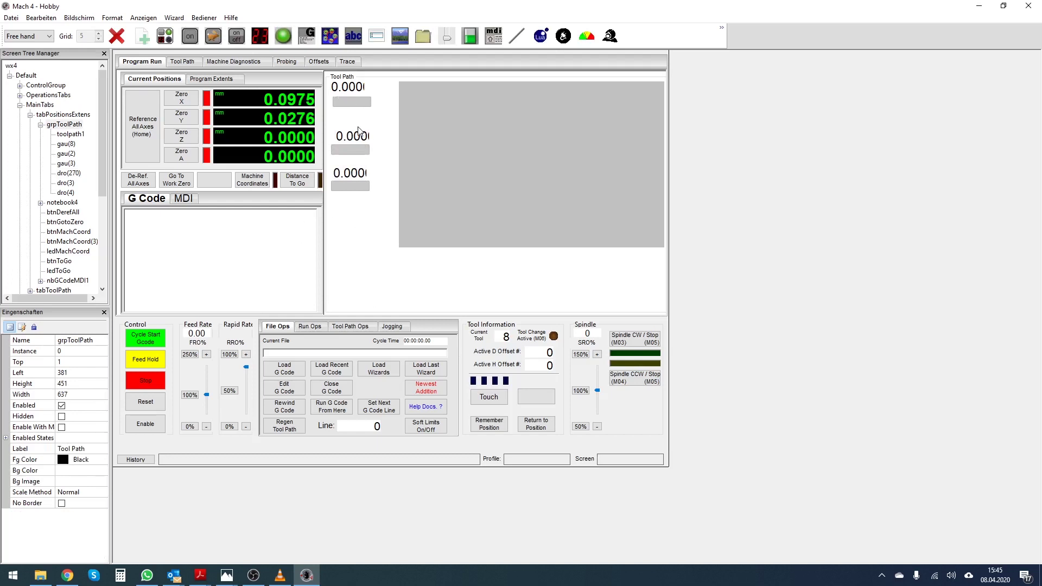
Step: Rename the uppermost gauge as temperatur, with the properties area widened for readable values
left_click(350, 103)
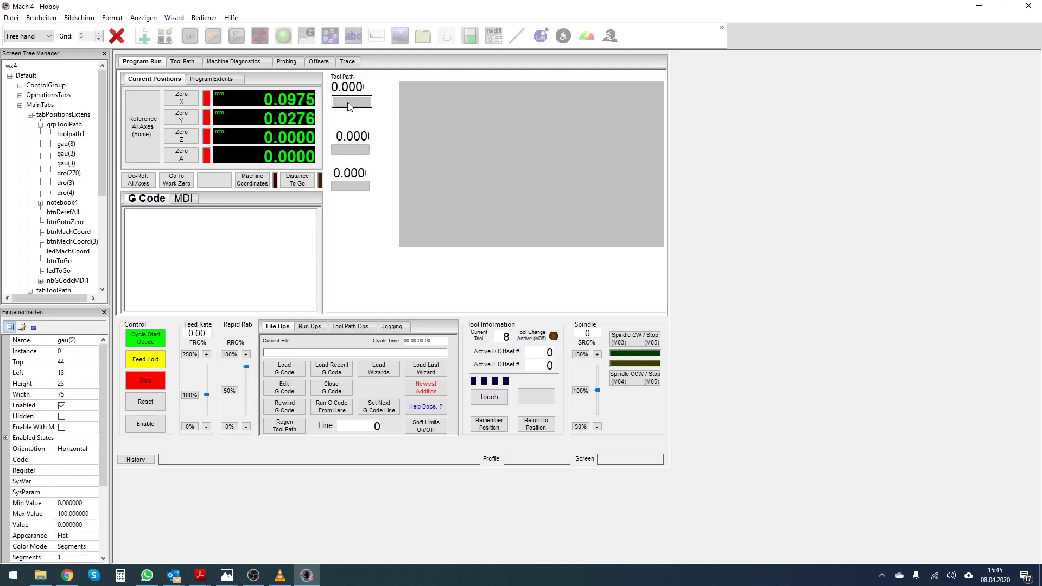
left_click_drag(111, 483, 216, 483)
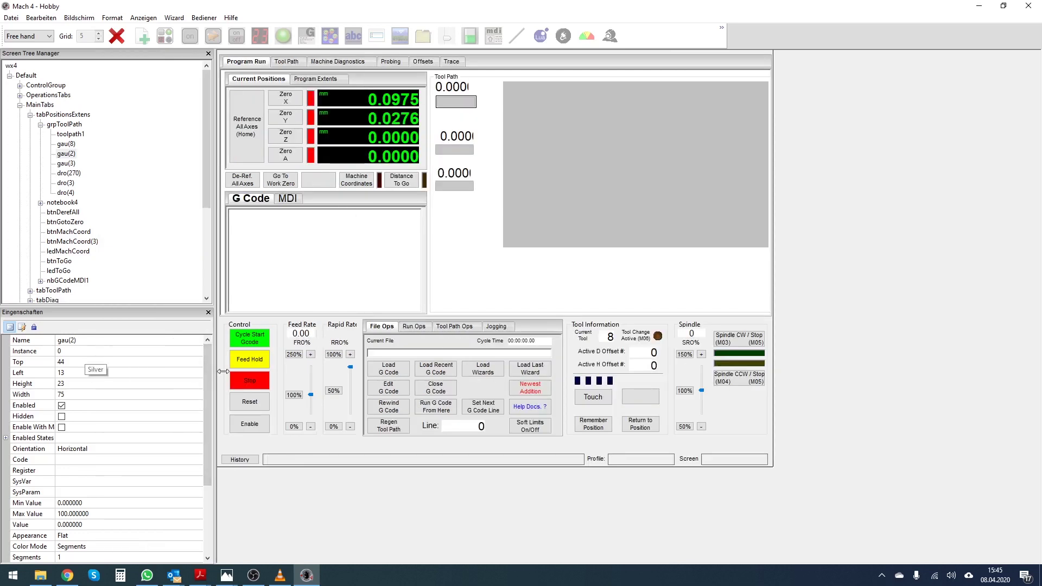
left_click(87, 341)
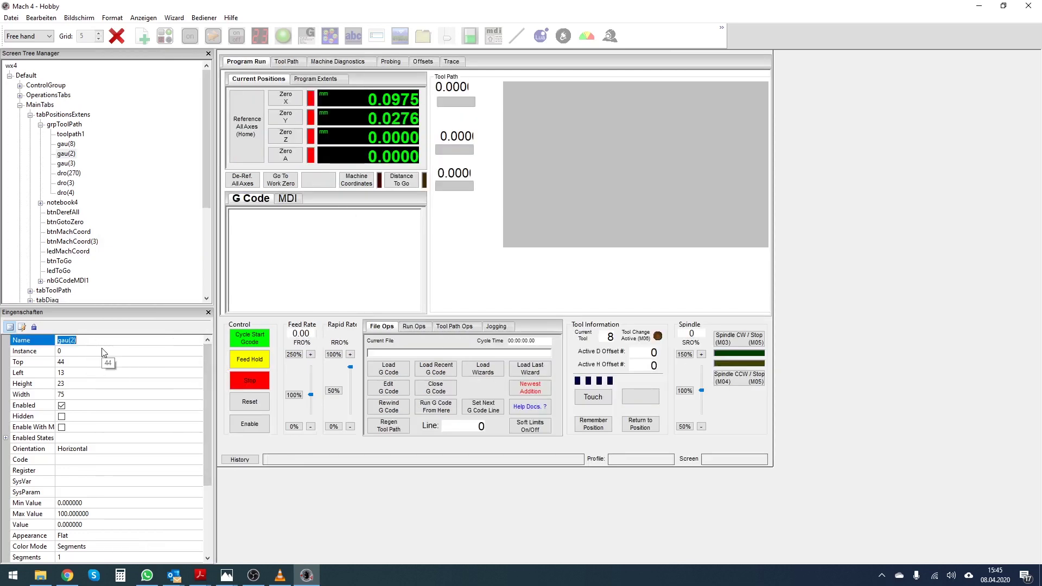
key("BackSpace")
type("temperatur")
key("Return")
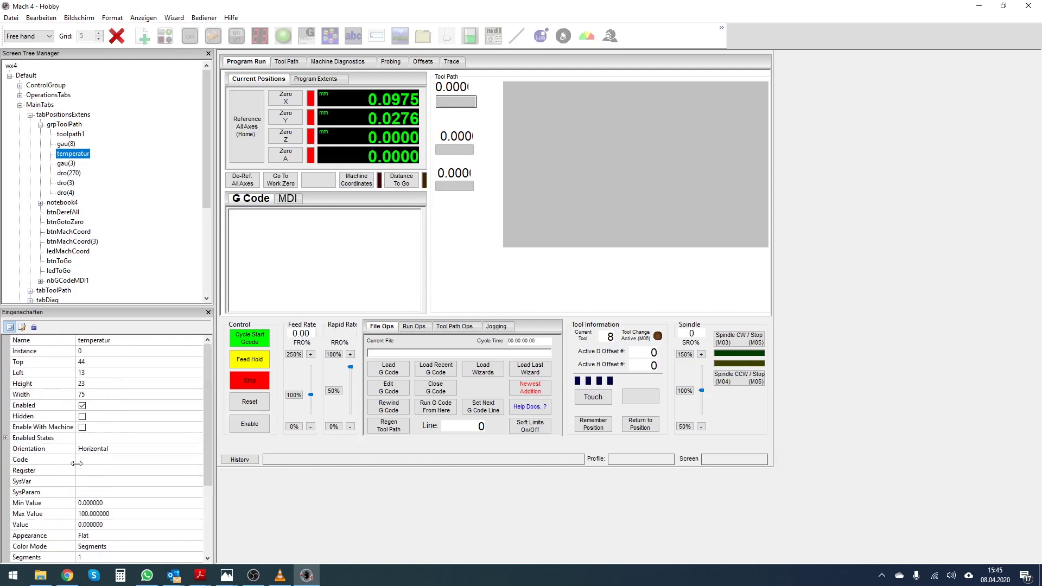
Step: Check the temperature sensor's ID in the Sensorliste image and assign the register PoKeys_Schalttafel/EasySensor 04 to the temperatur gauge
left_click(94, 470)
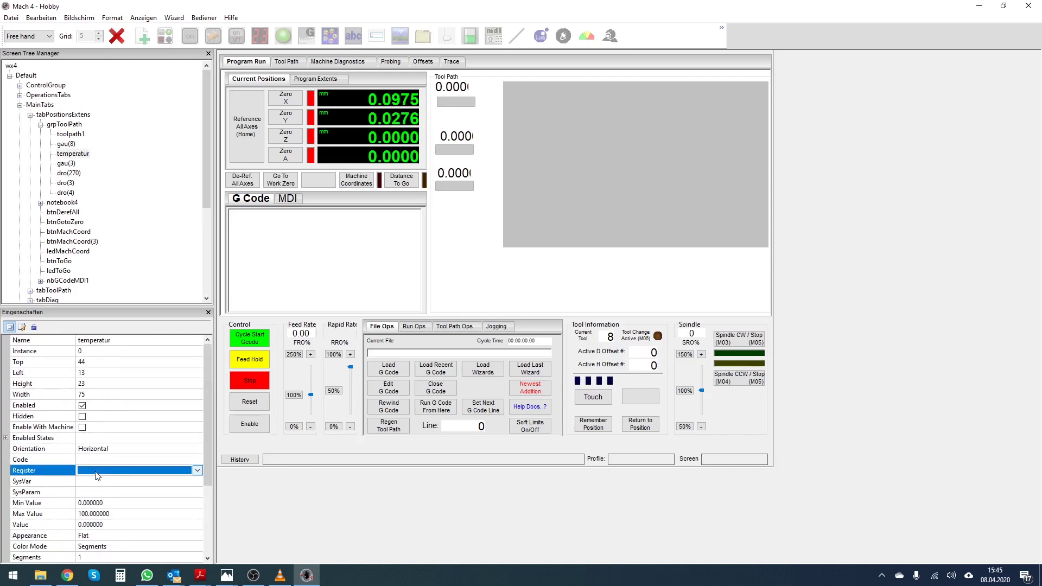
left_click(197, 470)
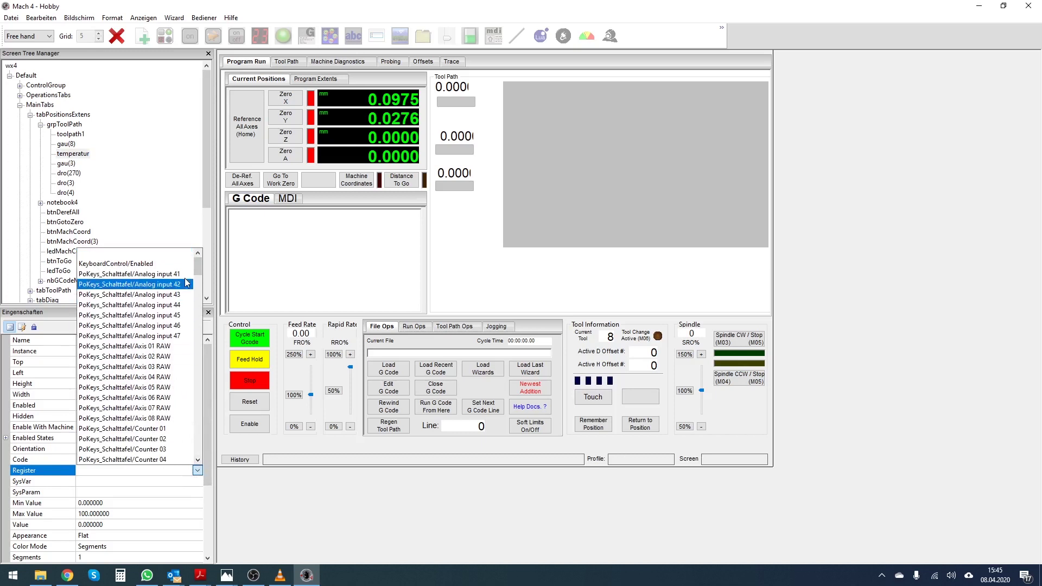
left_click_drag(196, 265, 199, 318)
left_click_drag(197, 330, 197, 322)
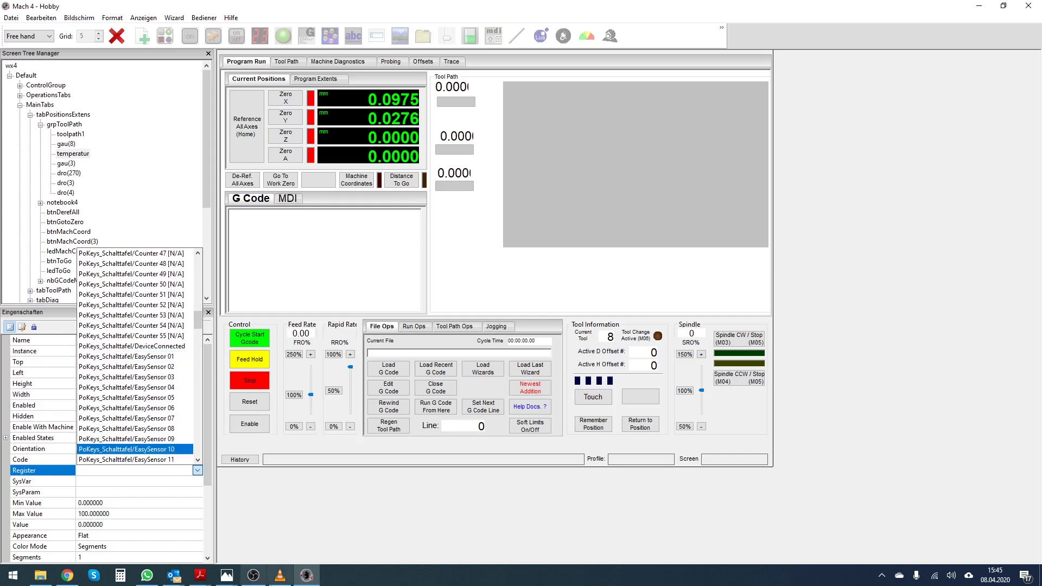
left_click(227, 577)
left_click(266, 535)
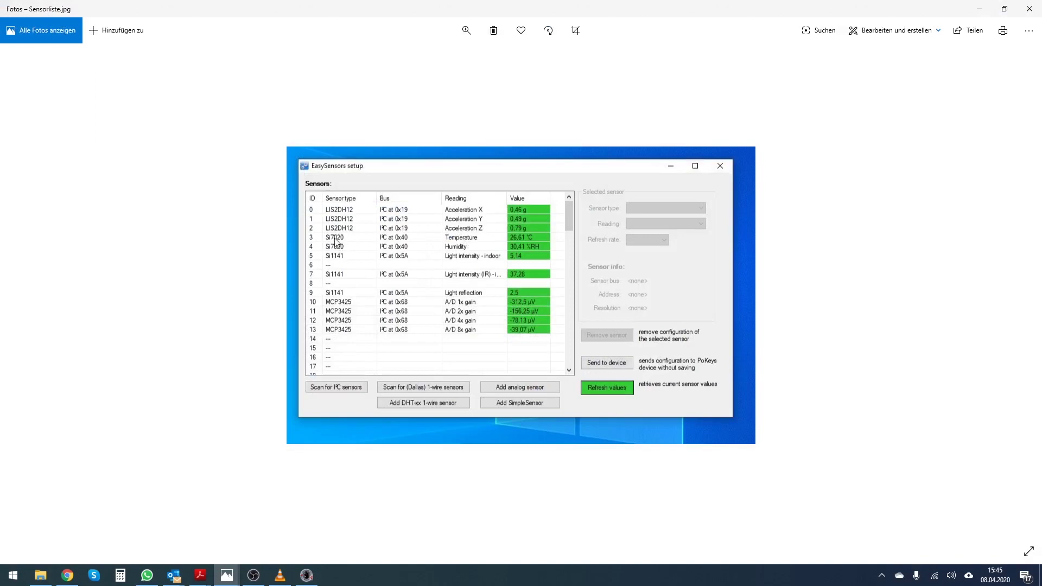
left_click(311, 580)
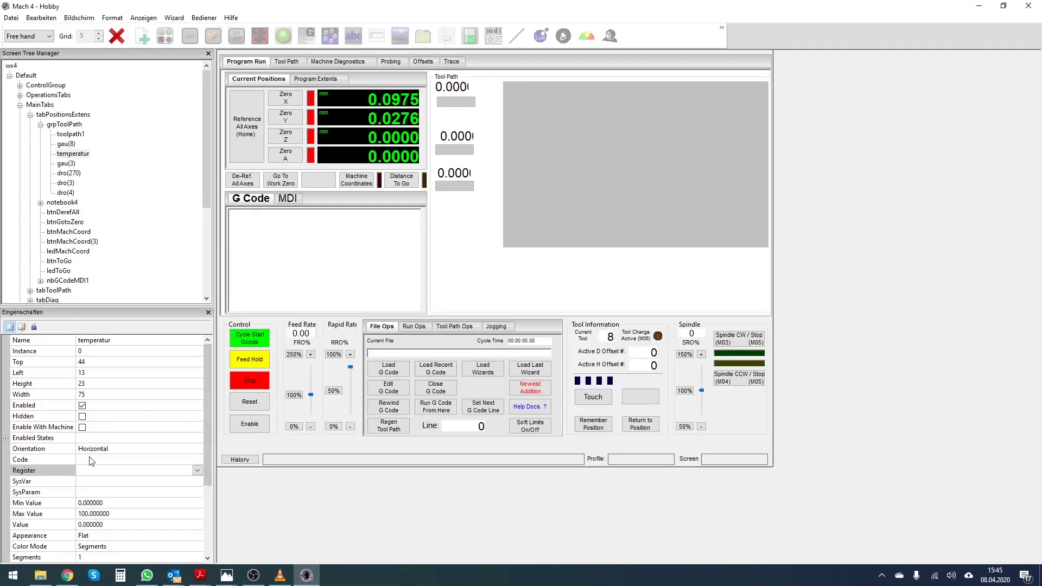
left_click(199, 471)
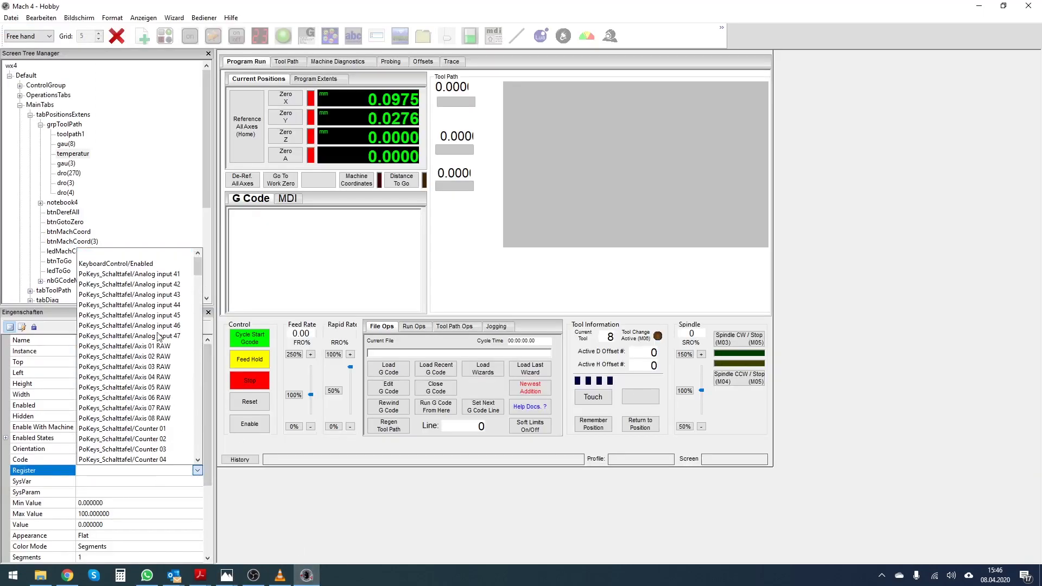
left_click_drag(197, 268, 199, 332)
left_click(169, 300)
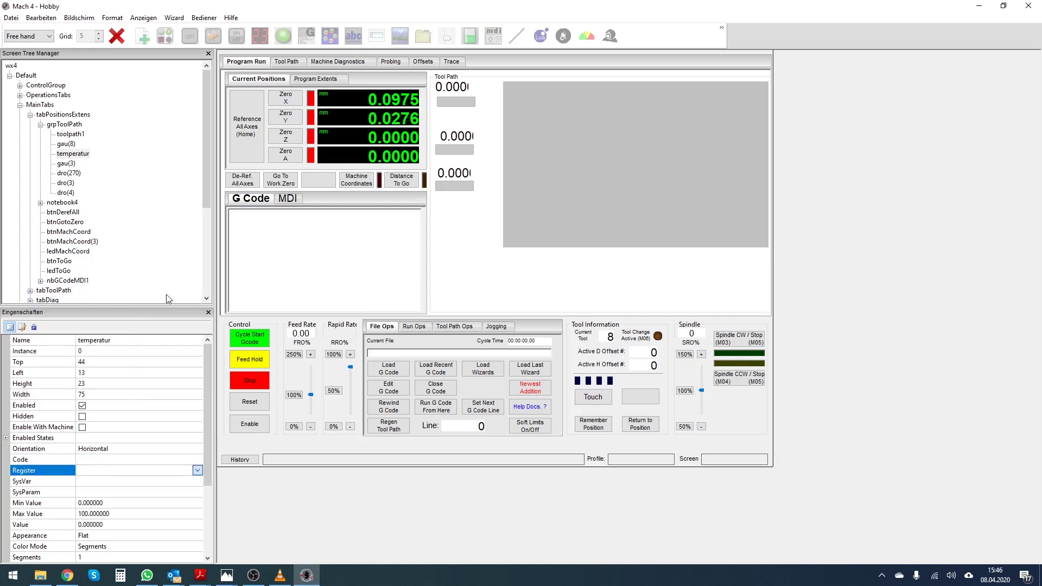
Step: Set the temperatur gauge's Max Value to 40
scroll(209, 470, "down", 3)
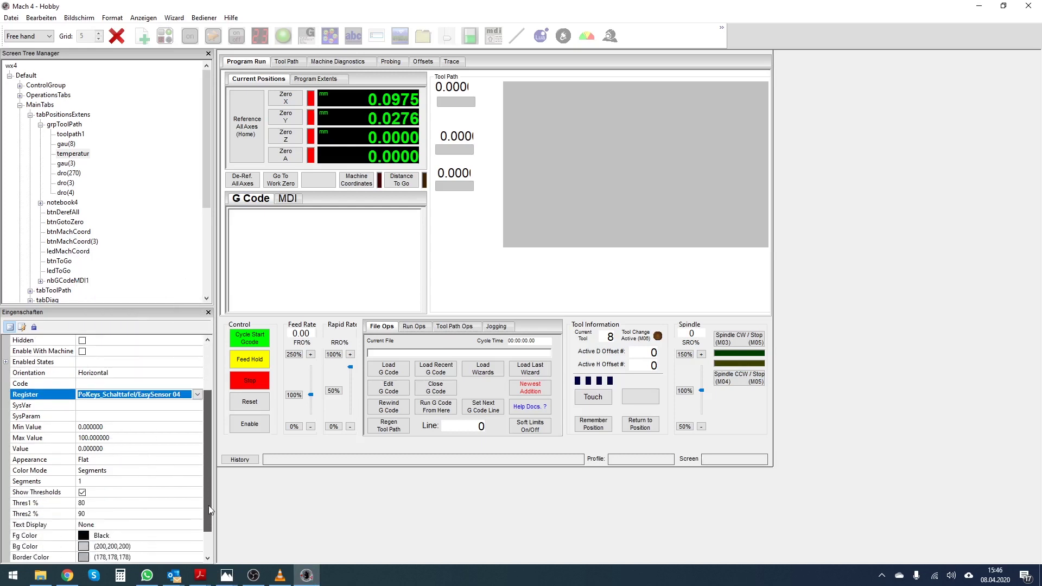
left_click(87, 438)
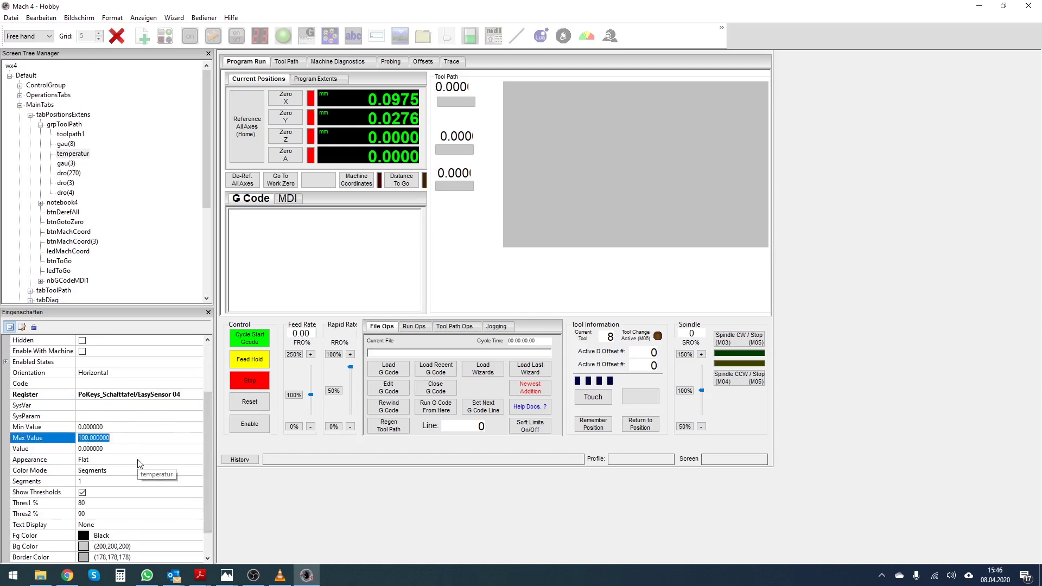
type("40")
key("Return")
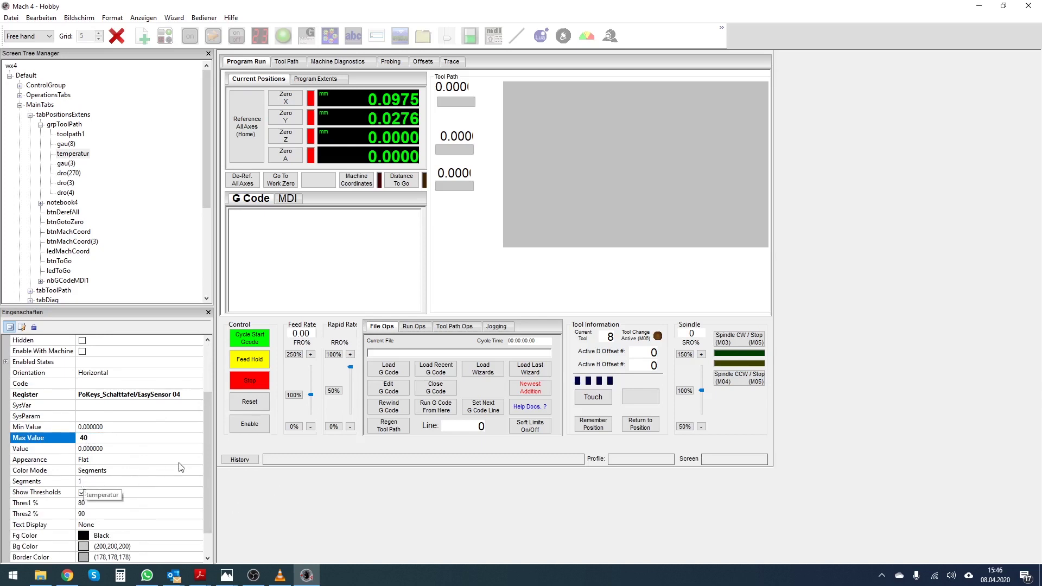
Step: Give the temperatur gauge 3 segments, with the first threshold at 50 % and the second at 85 %
scroll(211, 463, "down", 1)
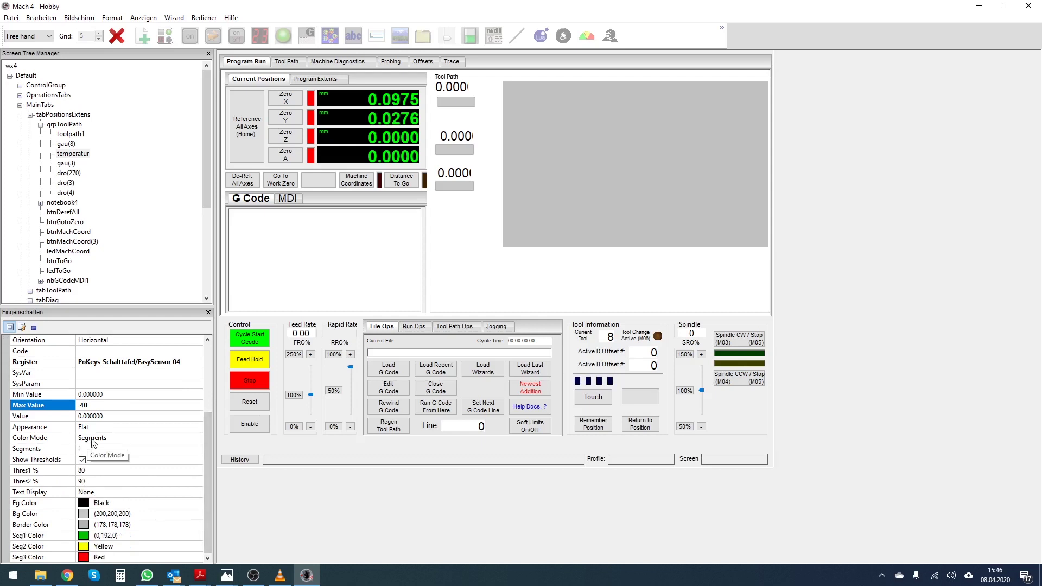
left_click(122, 450)
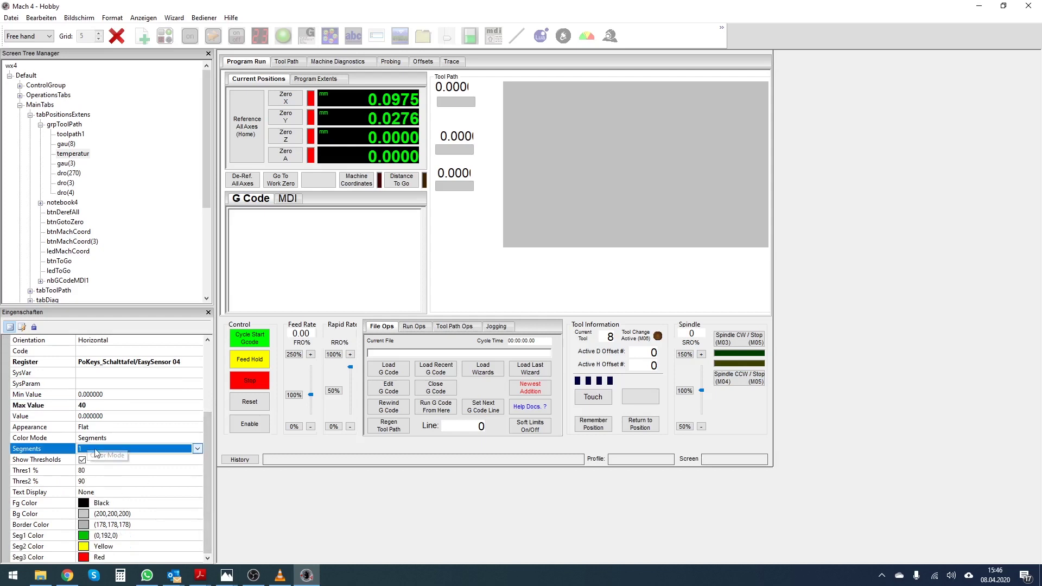
left_click(121, 451)
left_click(87, 475)
left_click(88, 472)
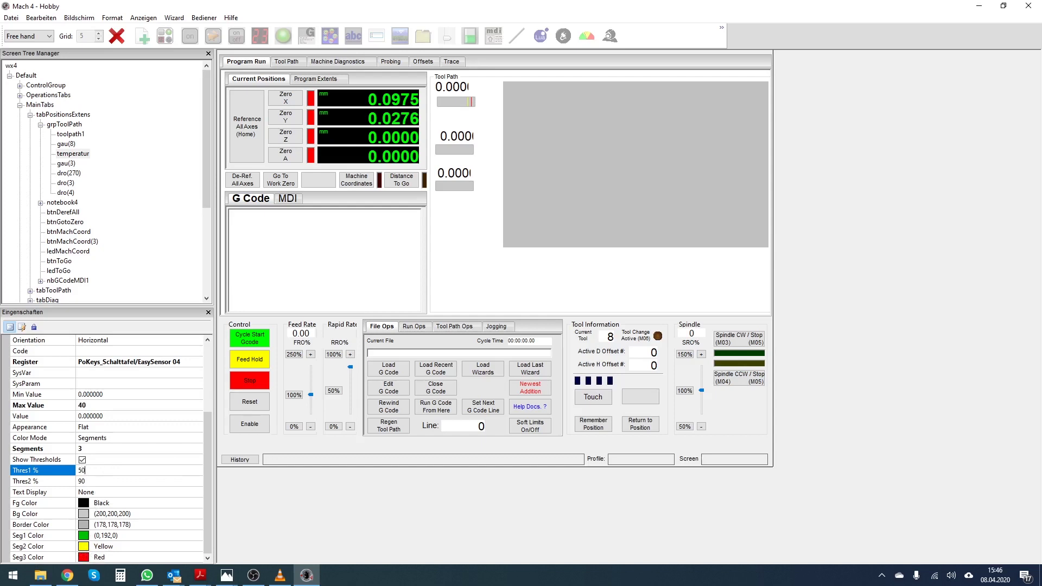
key("Return")
left_click(100, 480)
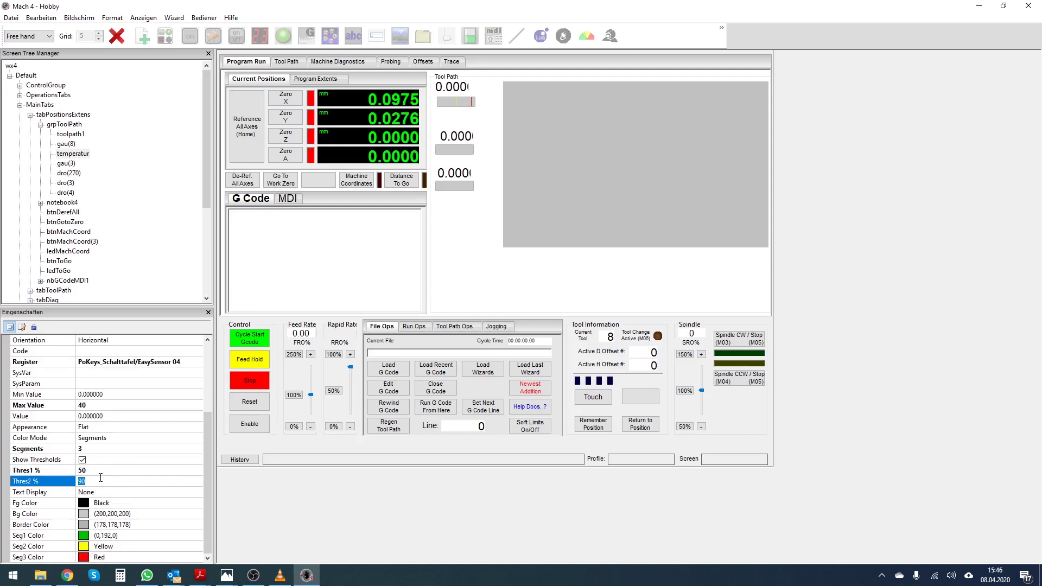
key("Return")
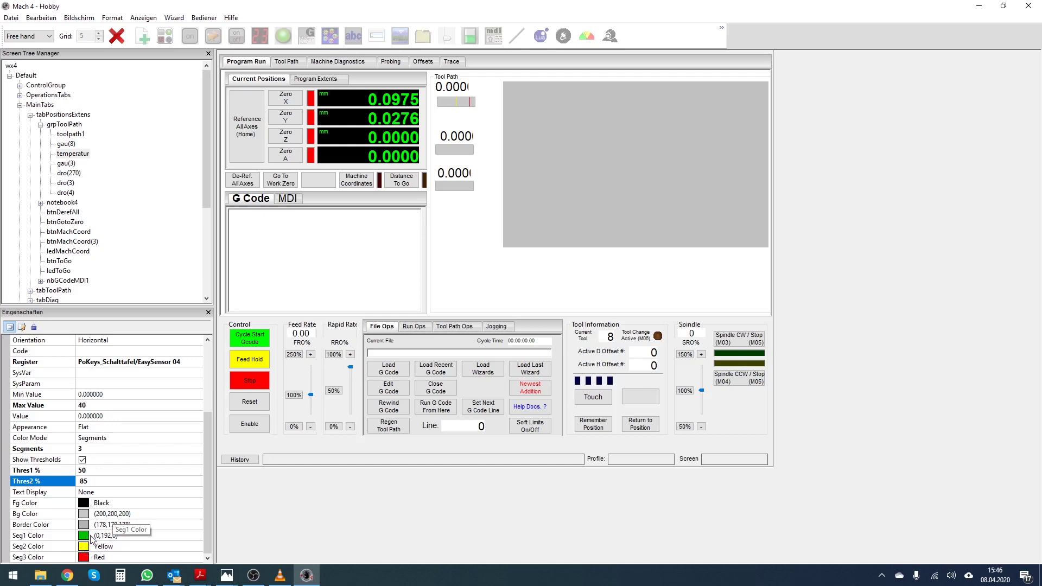
Step: Set the temperatur gauge's Text Display to Value
left_click(101, 493)
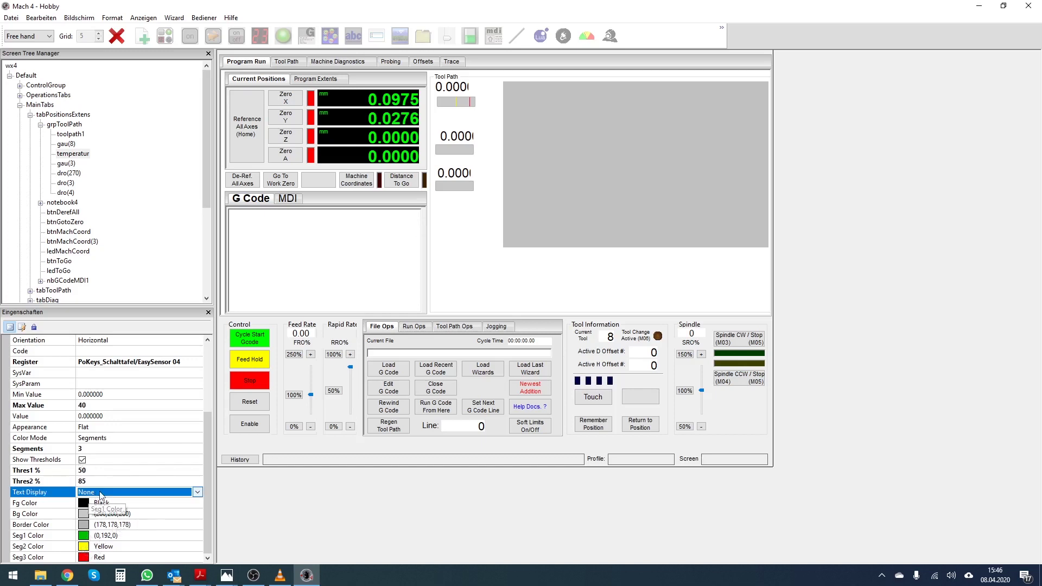
left_click(103, 493)
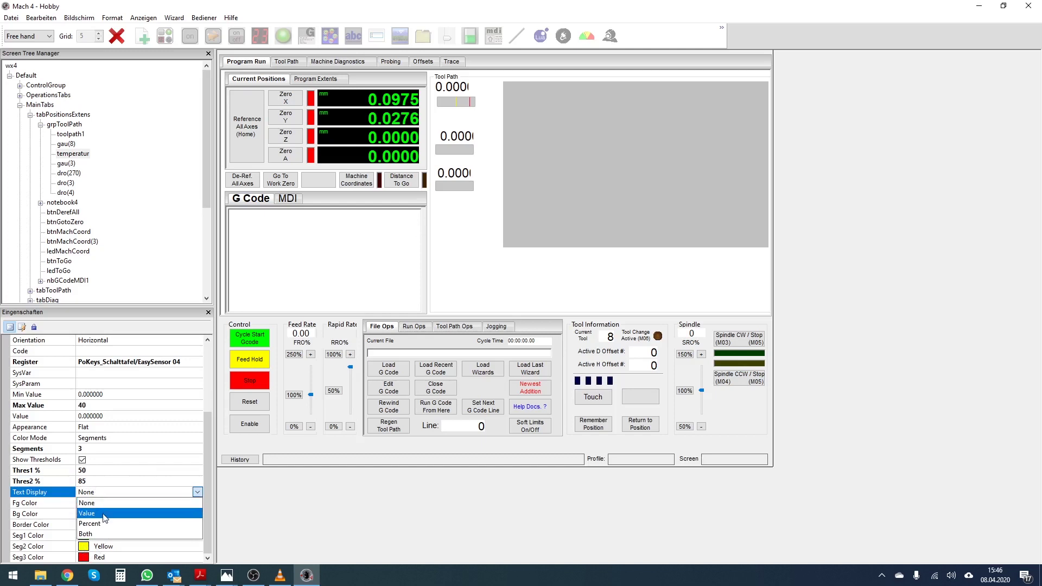
left_click(105, 514)
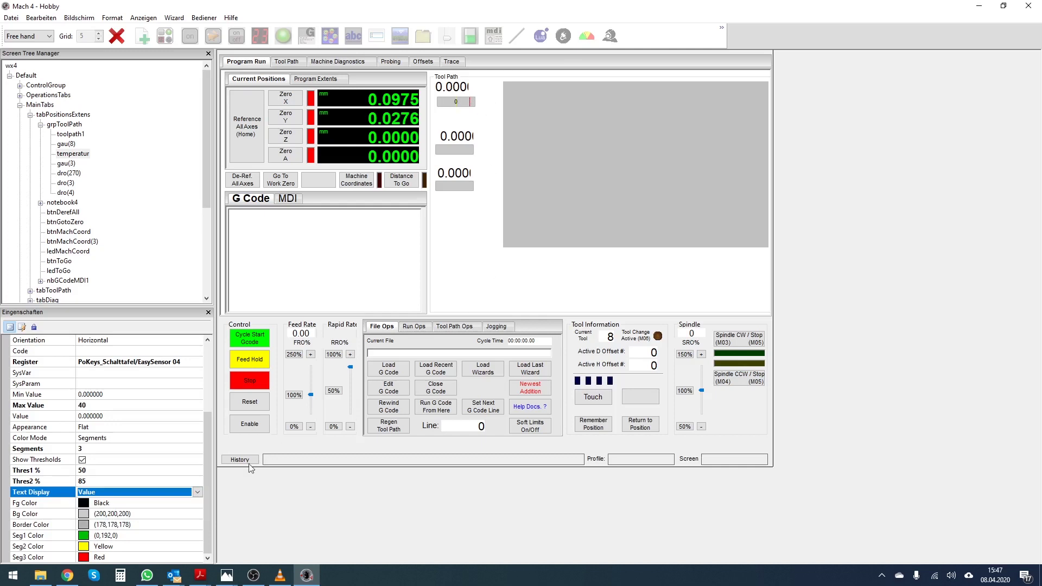
Step: Leave the screen editor to check the temperatur gauge on the live screen, and reopen the editor
left_click(205, 17)
left_click(215, 86)
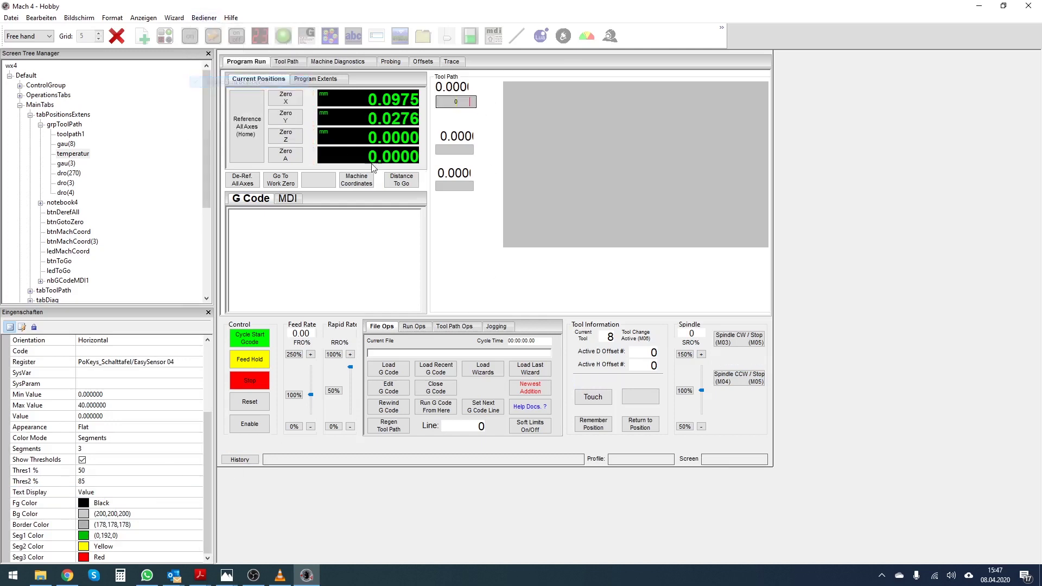
left_click(559, 287)
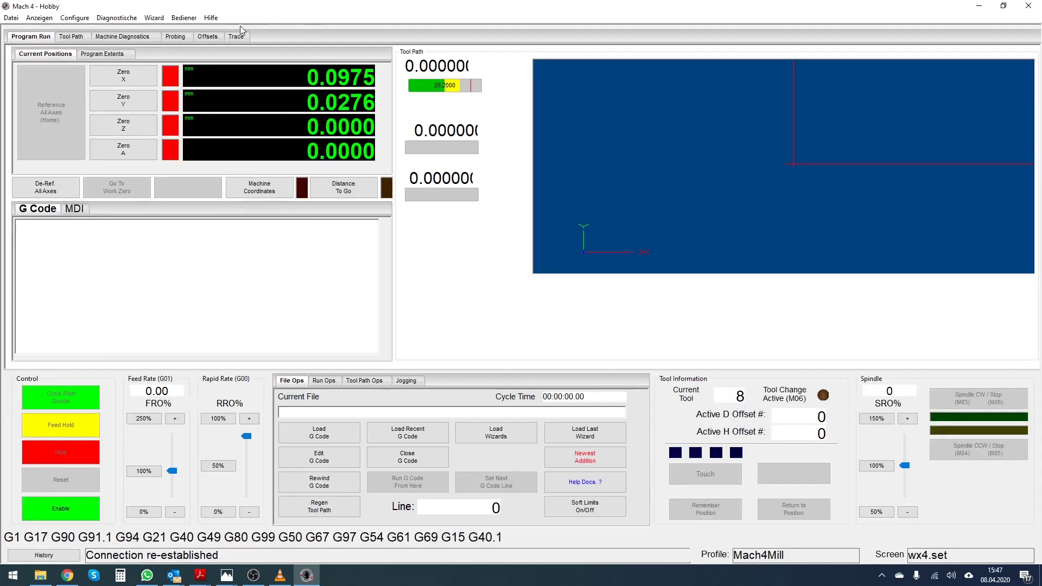
left_click(184, 18)
left_click(201, 31)
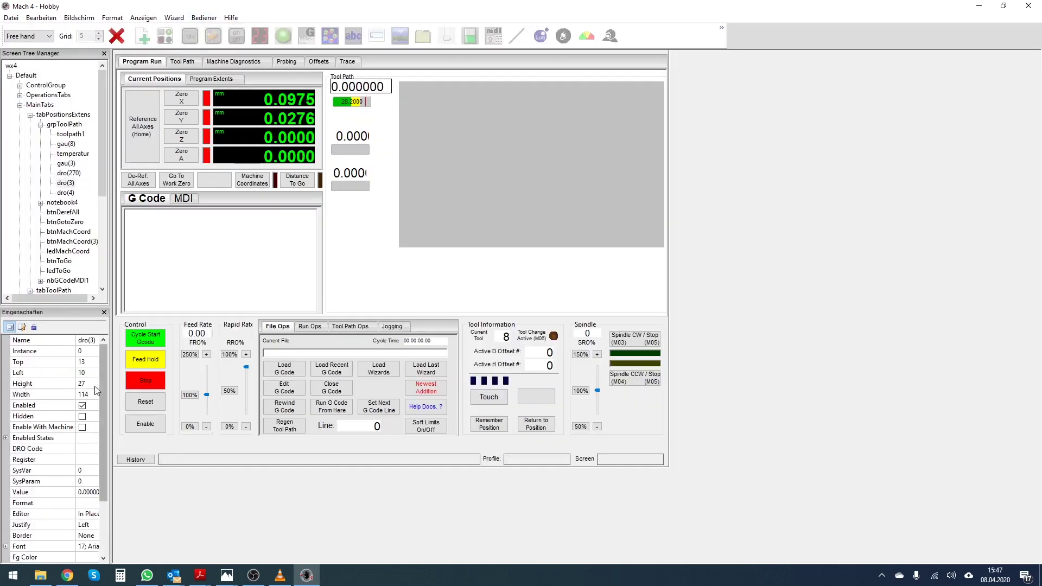
Step: Link the DRO above the temperatur gauge to the register PoKeys_Schalttafel/EasySensor 04
left_click_drag(111, 393, 186, 394)
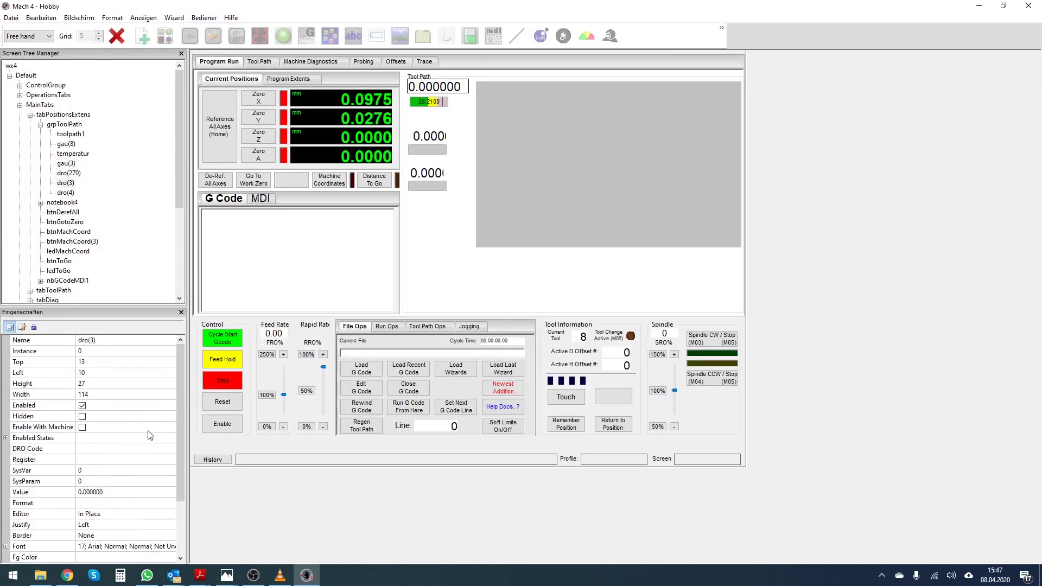
scroll(181, 389, "down", 1)
left_click(125, 448)
left_click(170, 448)
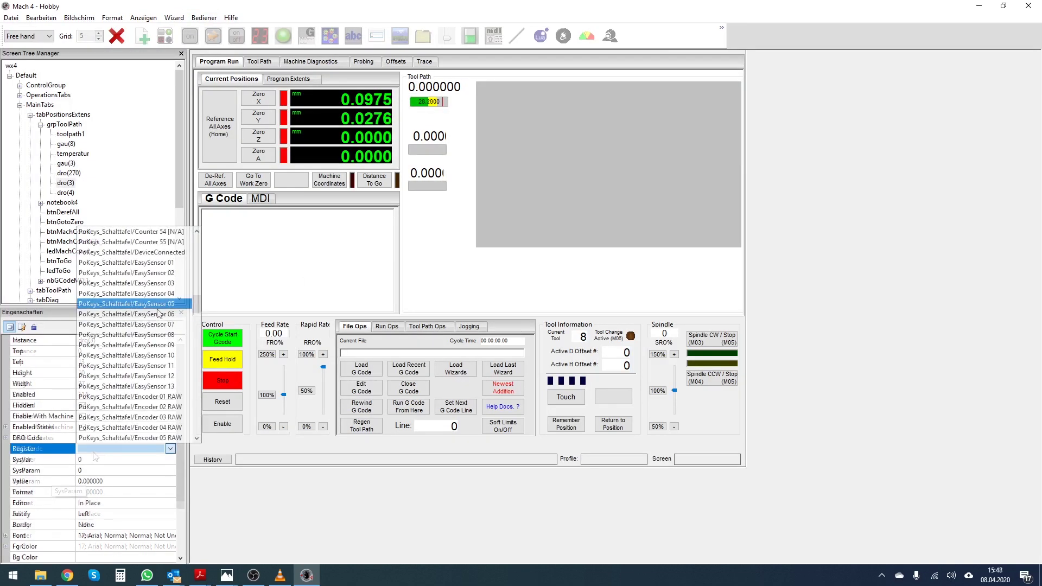
left_click(152, 293)
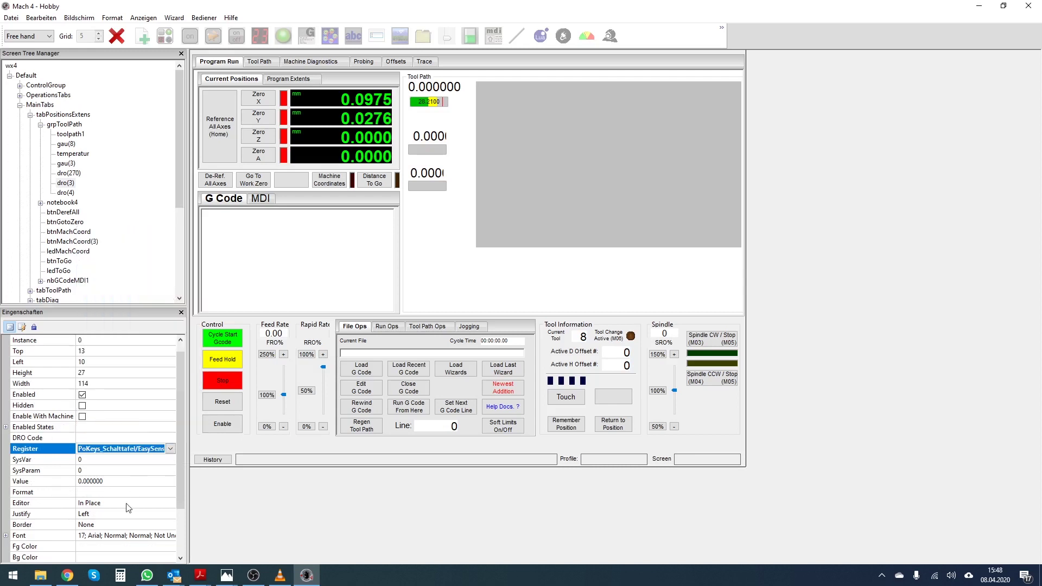
left_click(138, 459)
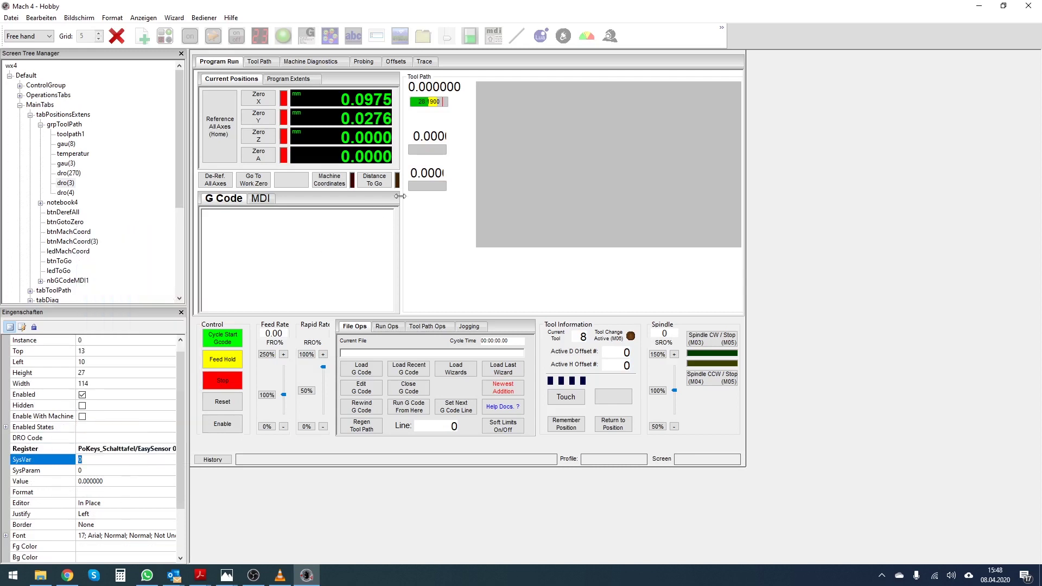
Step: Using the X position DRO's format as a reference, set the temperature DRO's format to %4.2f and check it on the live screen
left_click_drag(178, 463, 181, 522)
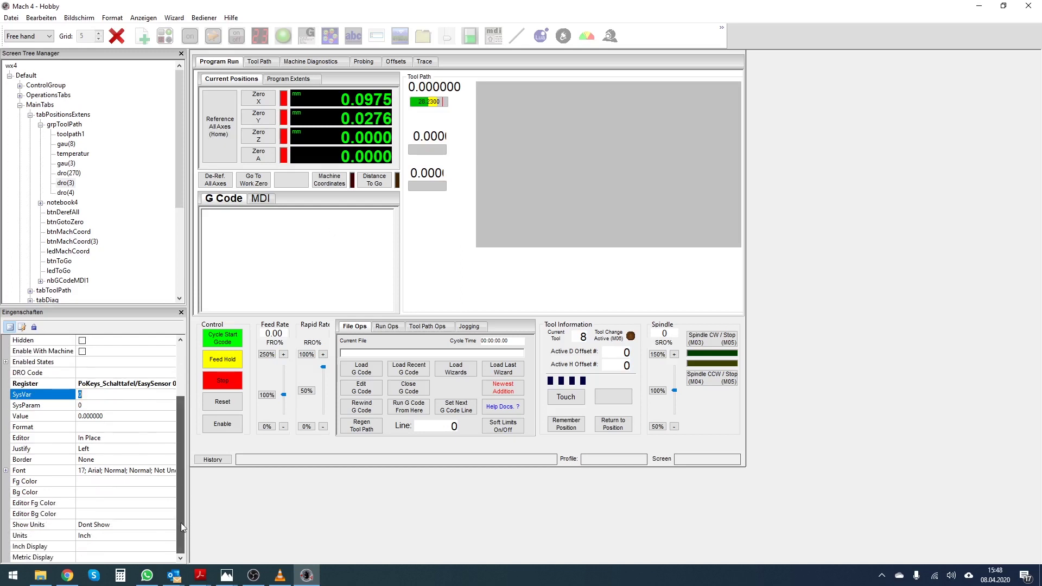
left_click(126, 416)
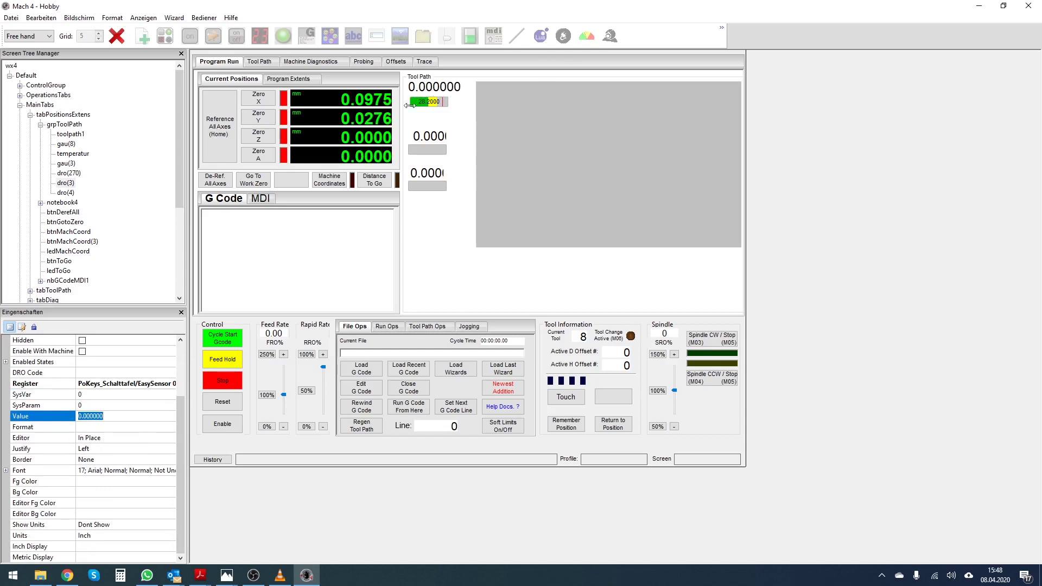
left_click(362, 101)
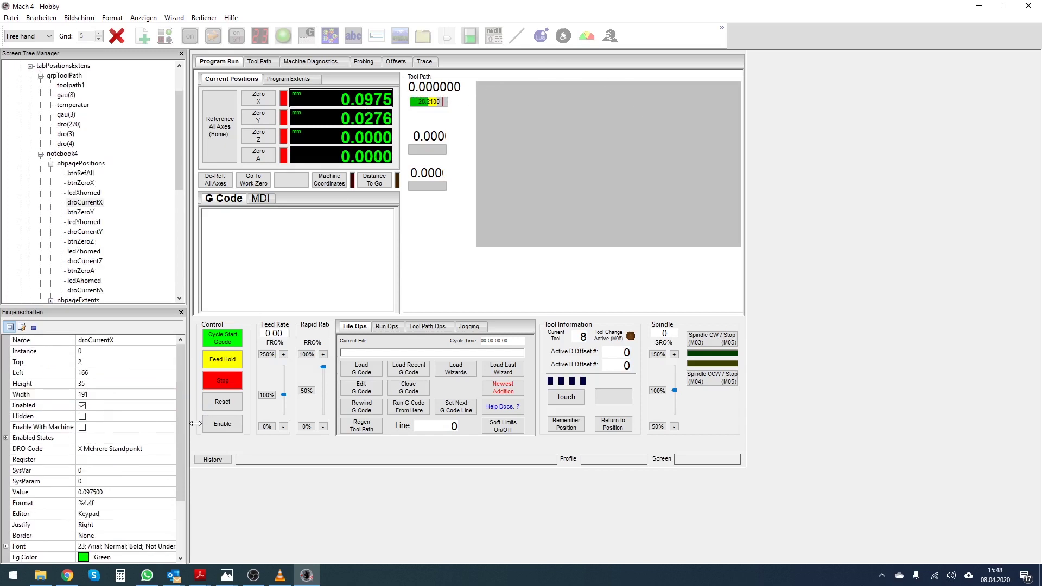
left_click(108, 503)
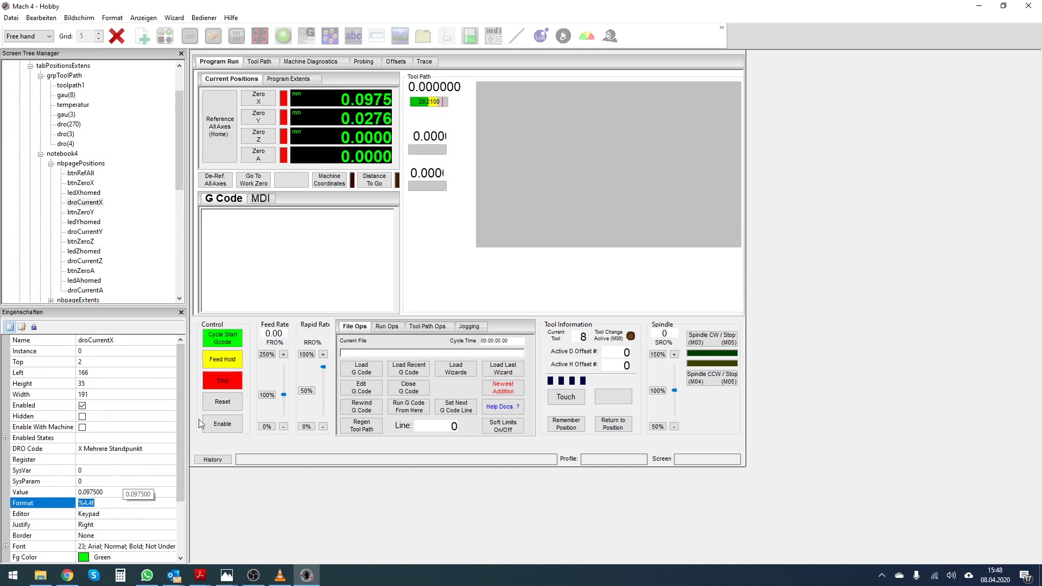
left_click(435, 104)
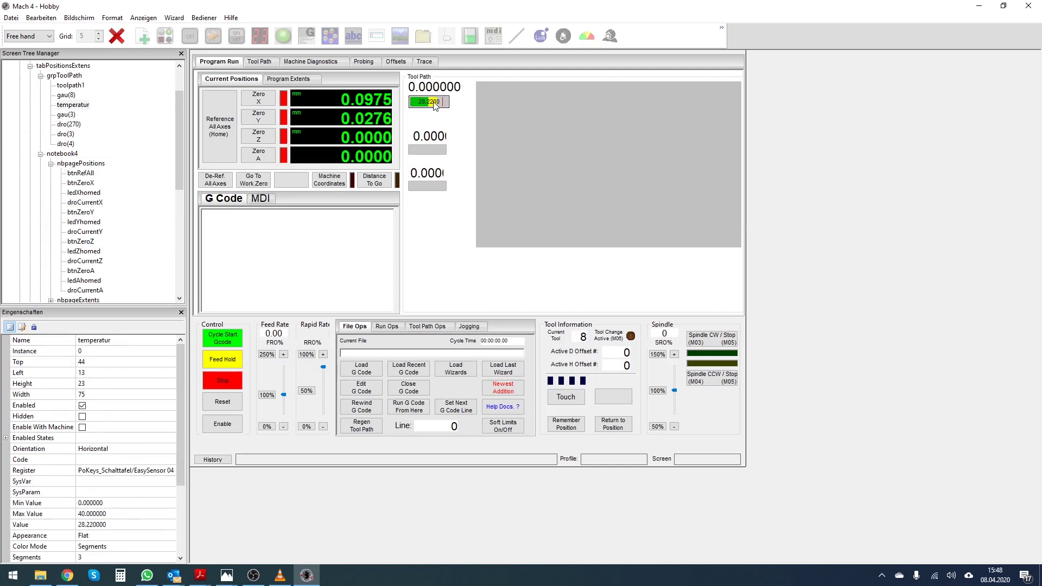
left_click(432, 87)
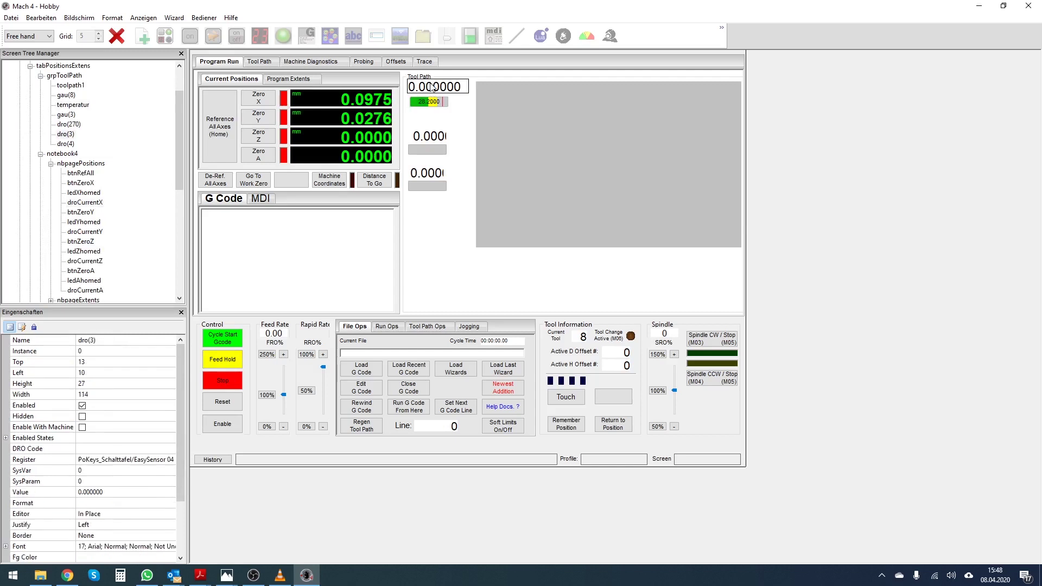
left_click(99, 503)
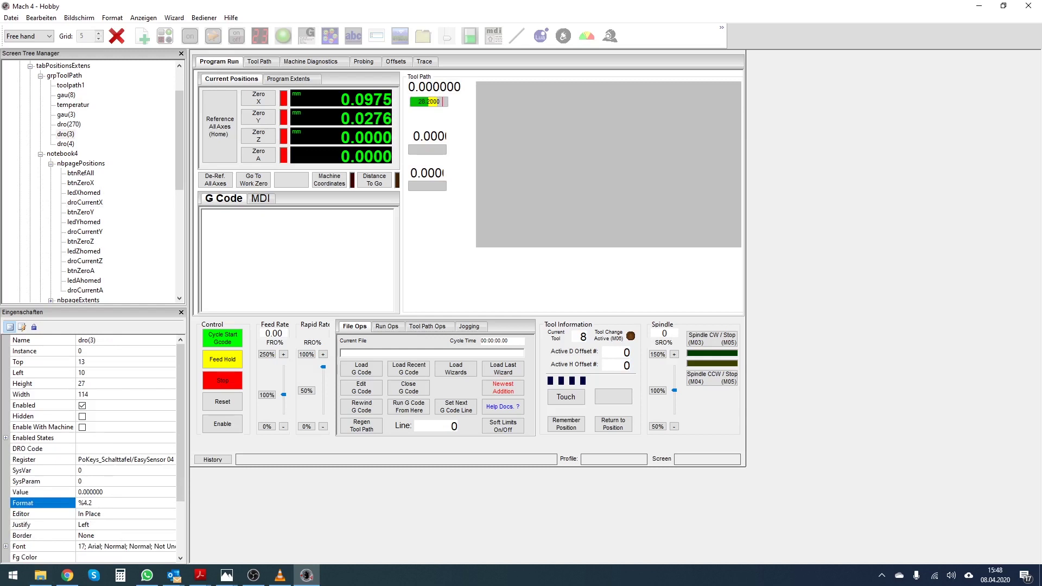
key("Return")
left_click(591, 285)
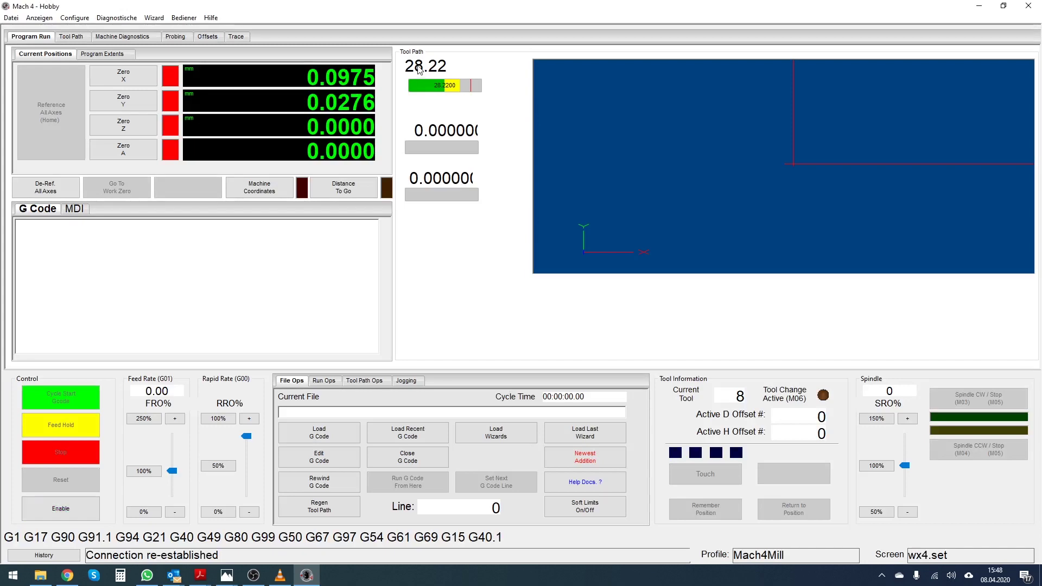
left_click(450, 70)
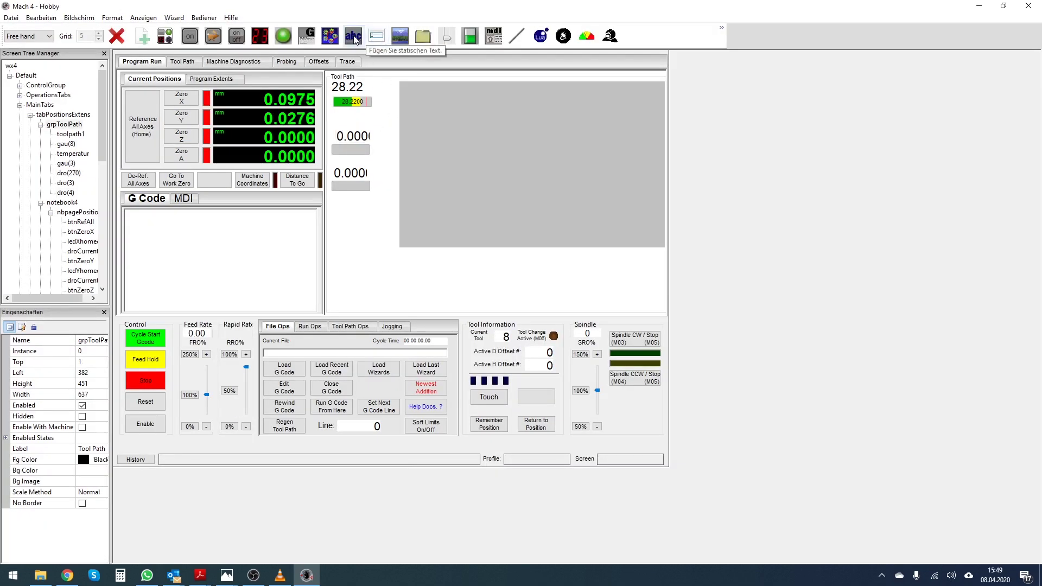
Step: Add a static text label reading "Temperatur [°C]" directly below the temperatur gauge
left_click(368, 38)
left_click_drag(349, 91, 352, 123)
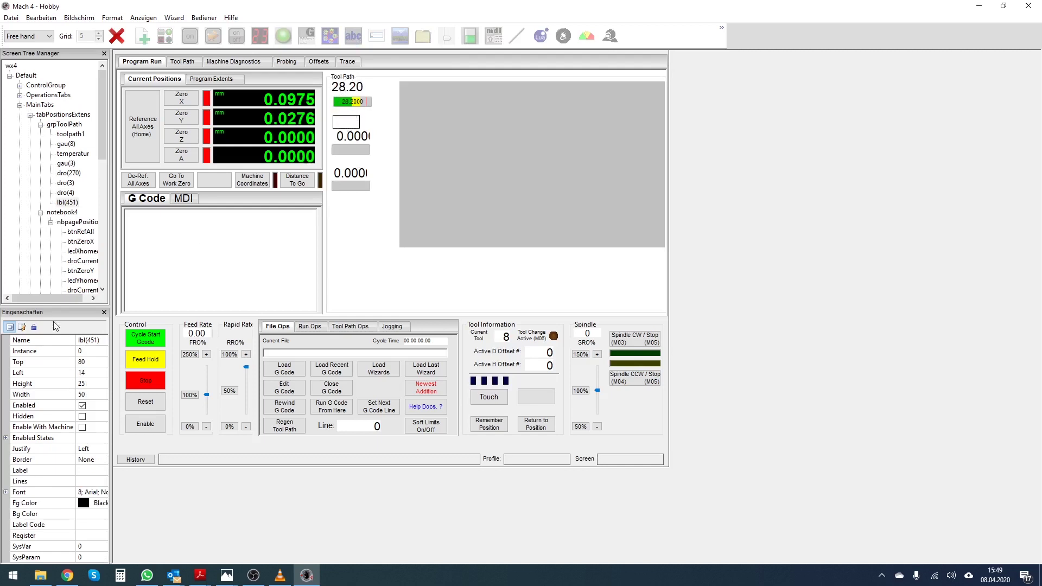
left_click_drag(110, 400, 193, 397)
left_click(101, 470)
type("Temperatur")
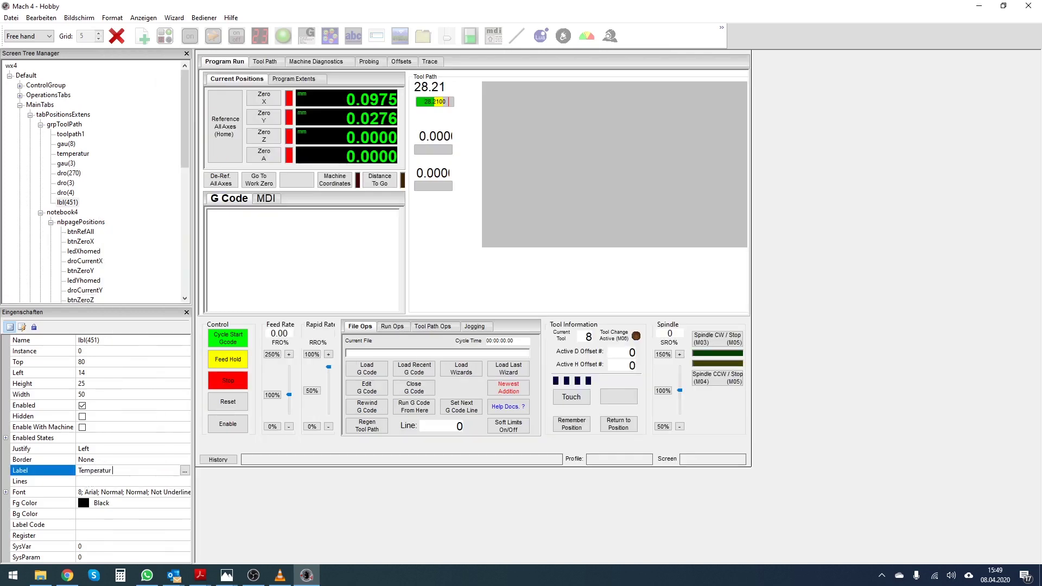
type(" [°C]")
key("Return")
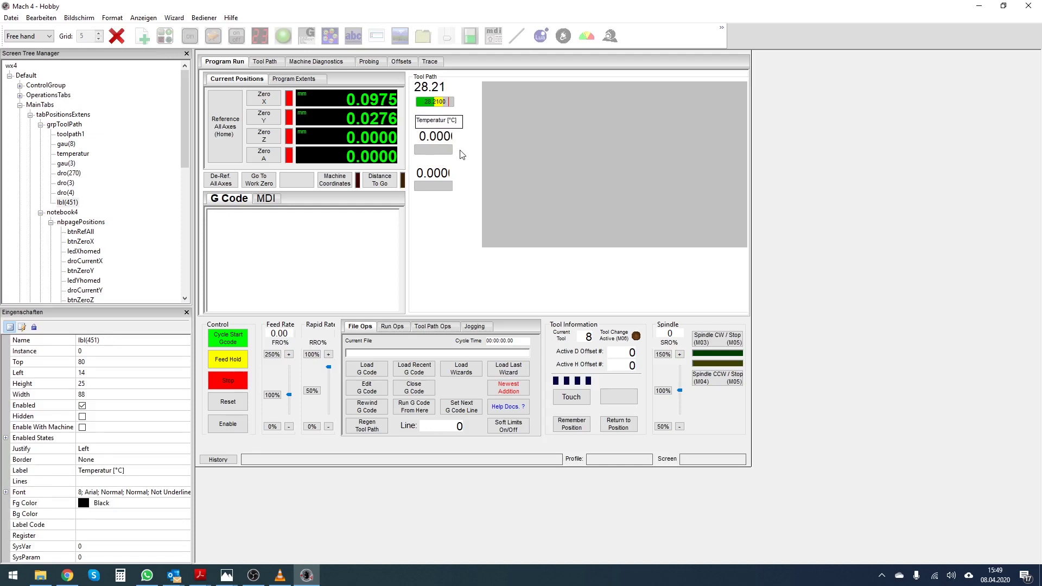
Step: Move the three gauges out of line with each other, and align them in one column with the lowest gauge
left_click(450, 149)
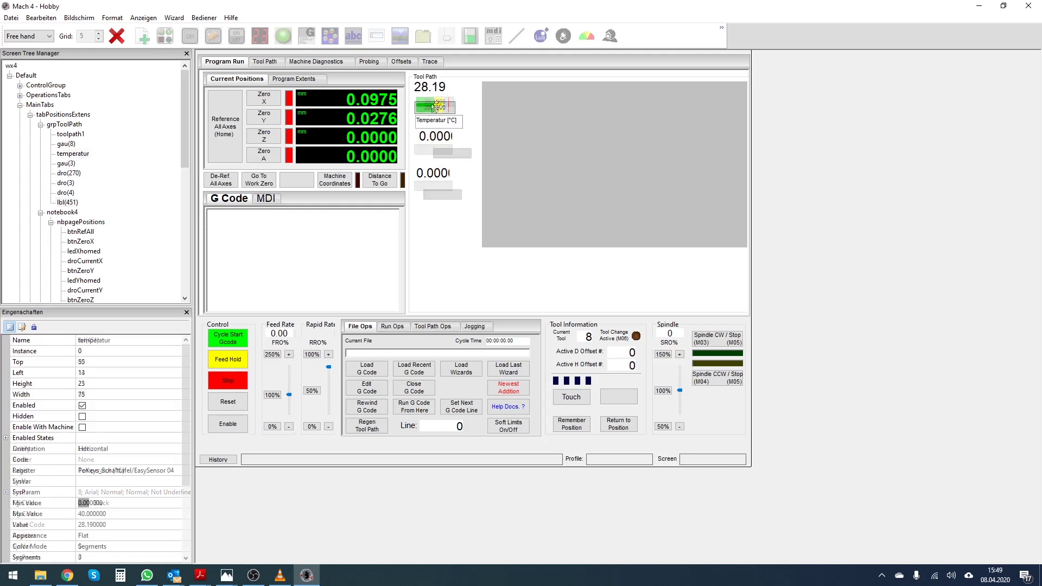
left_click(447, 155)
left_click(440, 198)
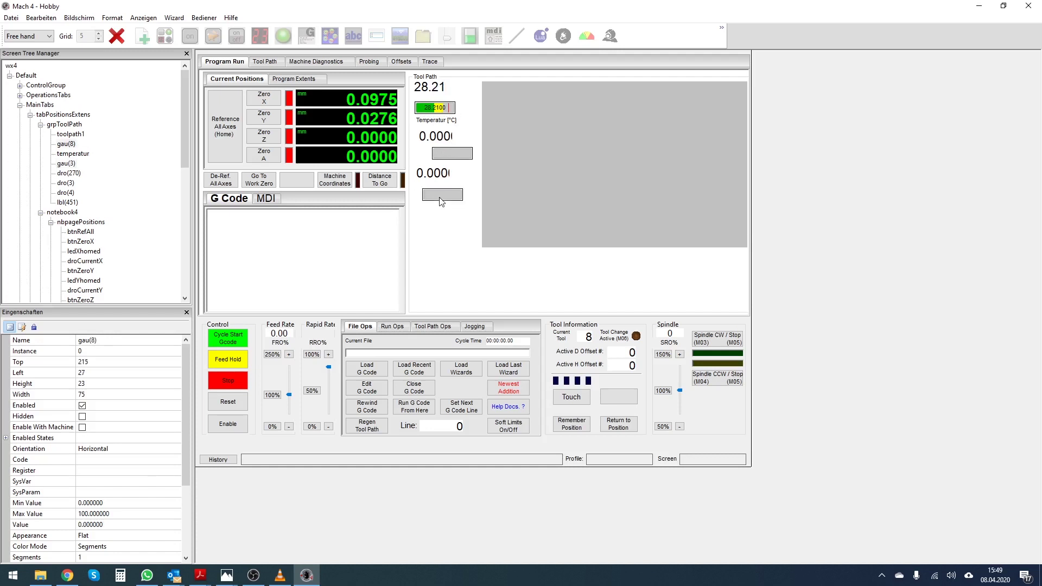
left_click(114, 22)
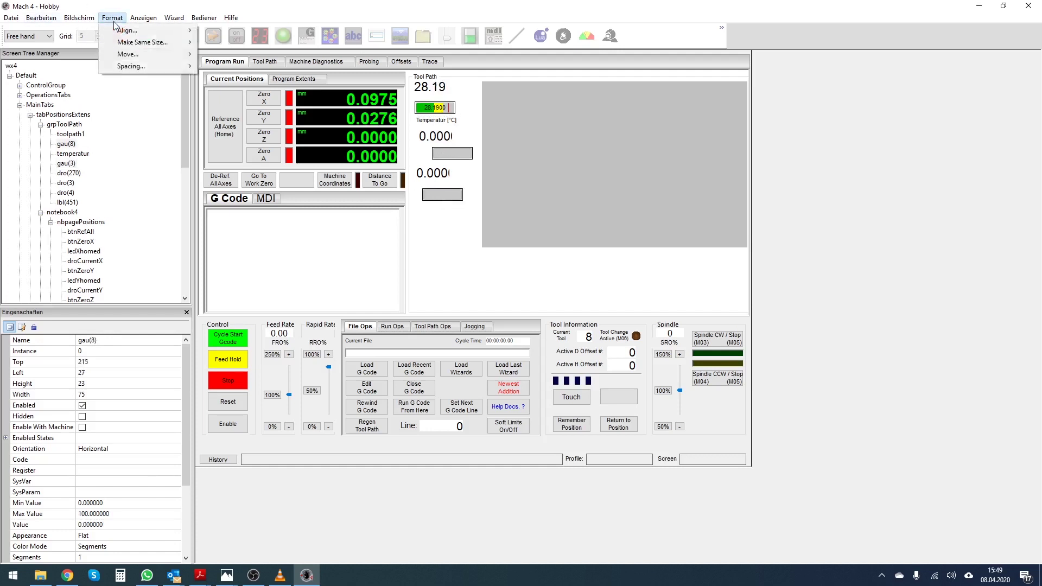
mouse_move(130, 26)
left_click(207, 33)
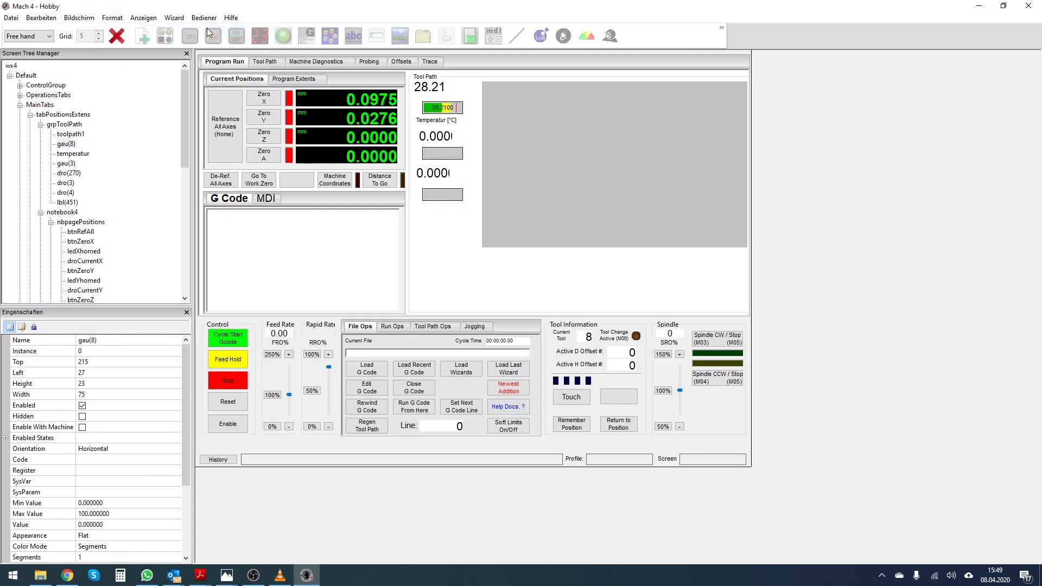
Step: Space the three aligned gauges evenly in the vertical direction
left_click(112, 18)
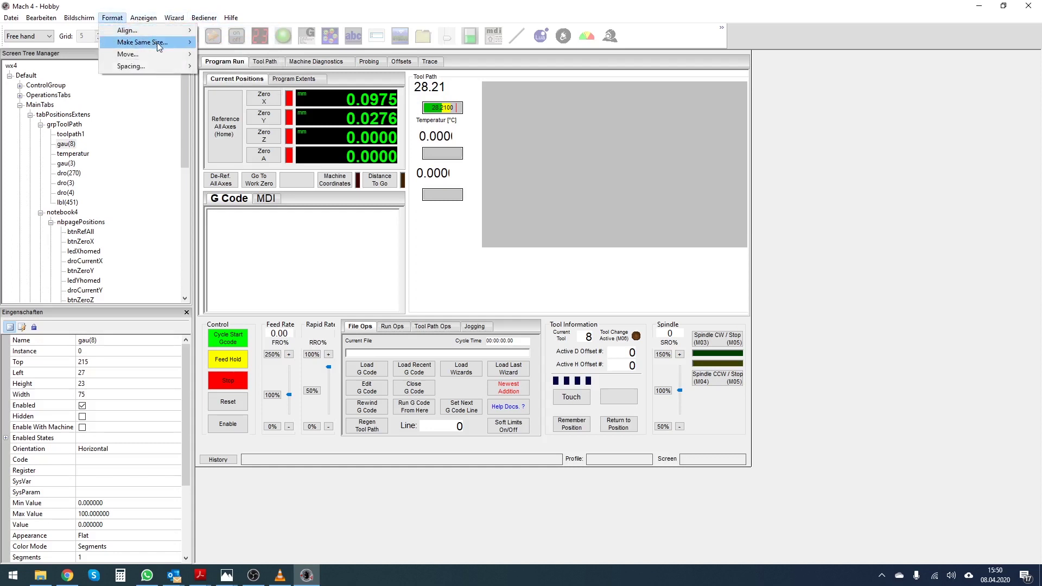
mouse_move(163, 66)
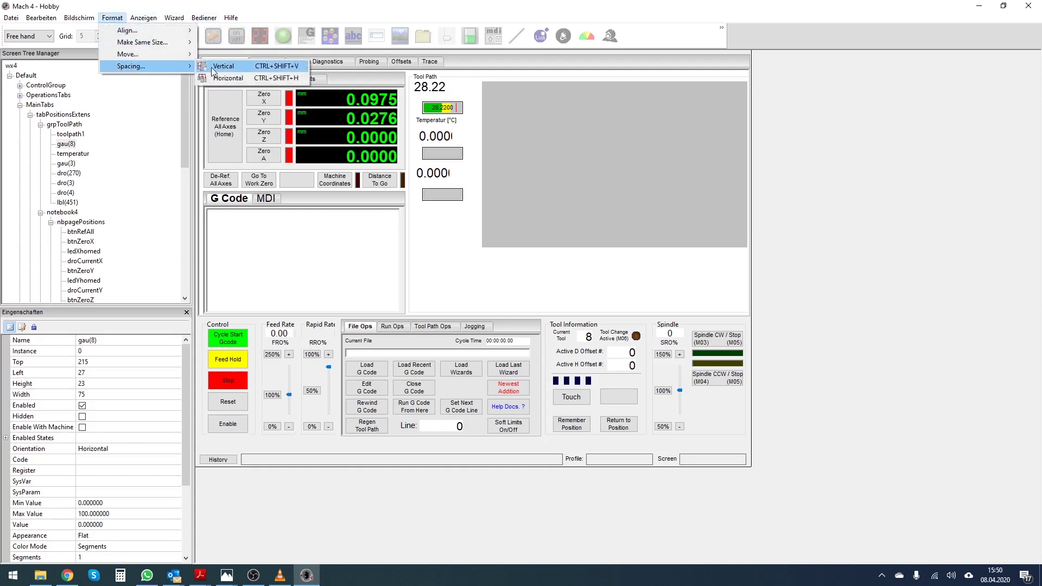
left_click(212, 67)
left_click(461, 273)
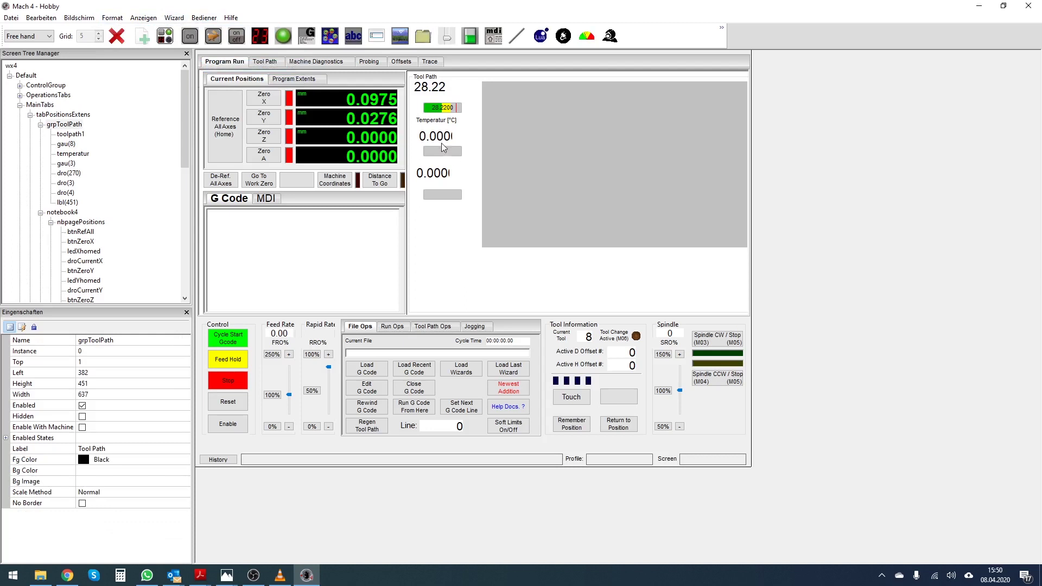
left_click(436, 196)
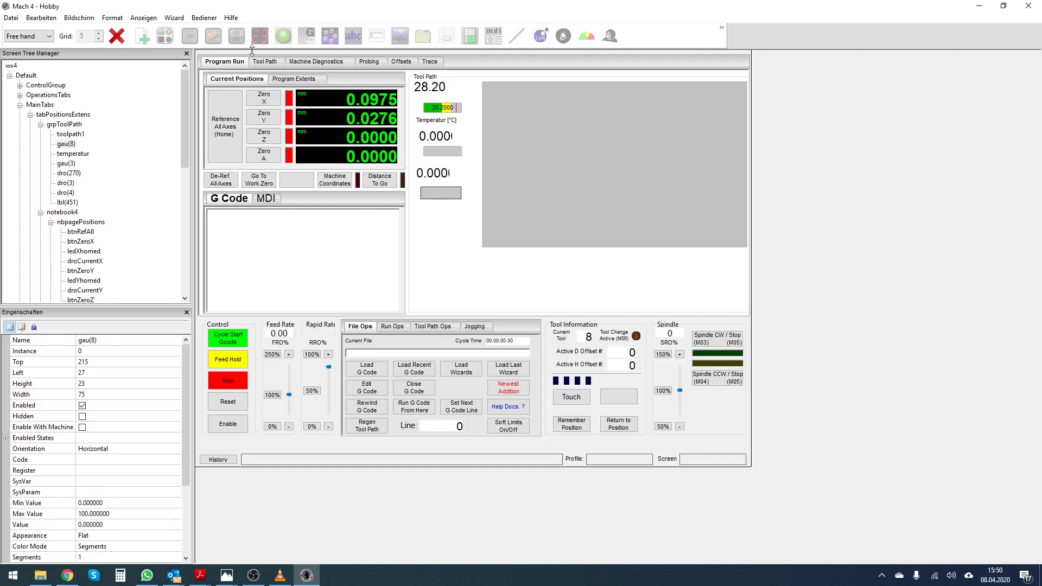
left_click(79, 19)
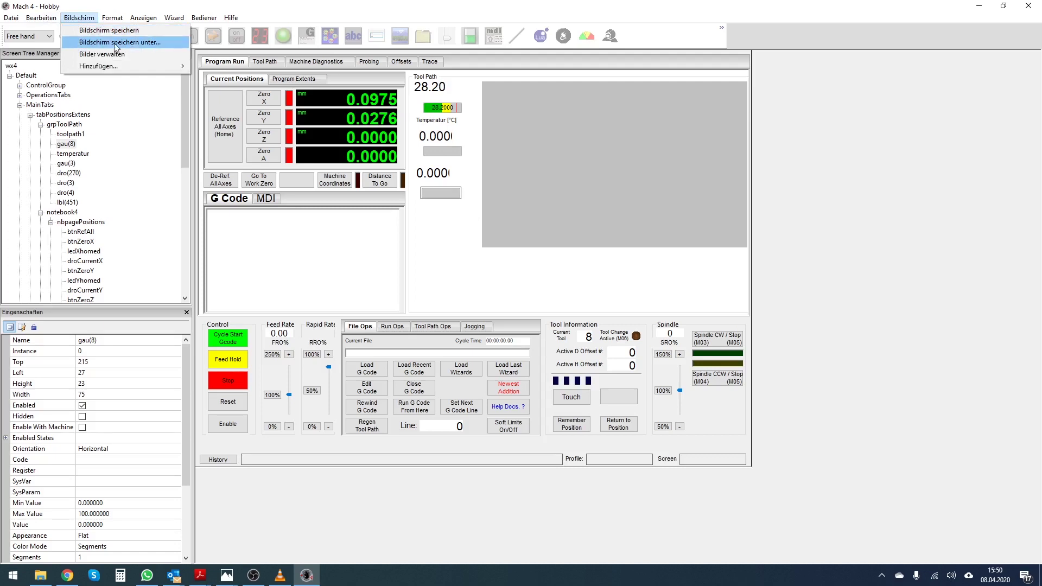
left_click(450, 245)
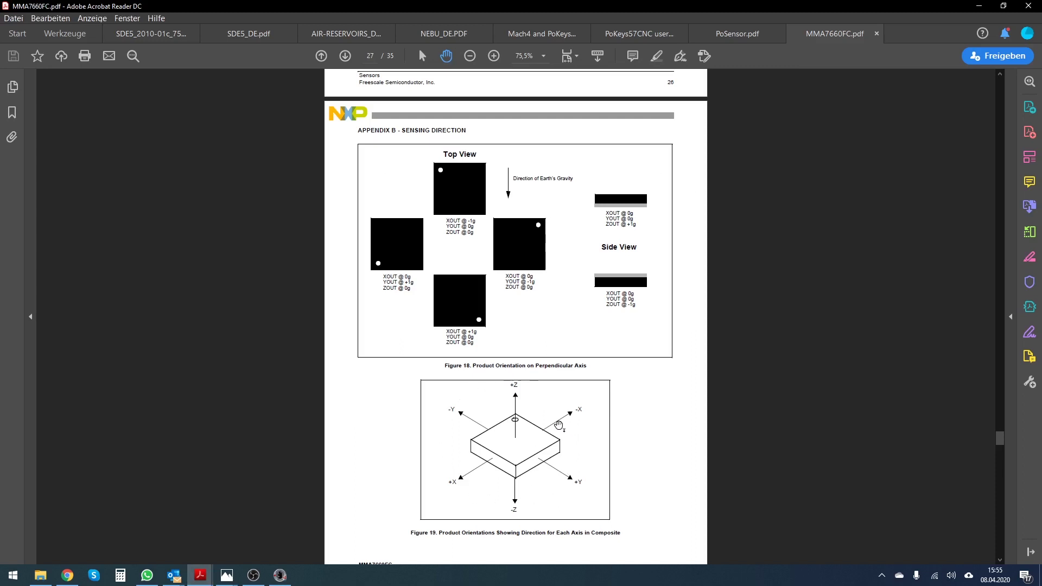
Step: Examine the sensing direction and axis orientation diagrams in the MMA7660FC.pdf datasheet
scroll(535, 421, "down", 2)
scroll(534, 421, "up", 2)
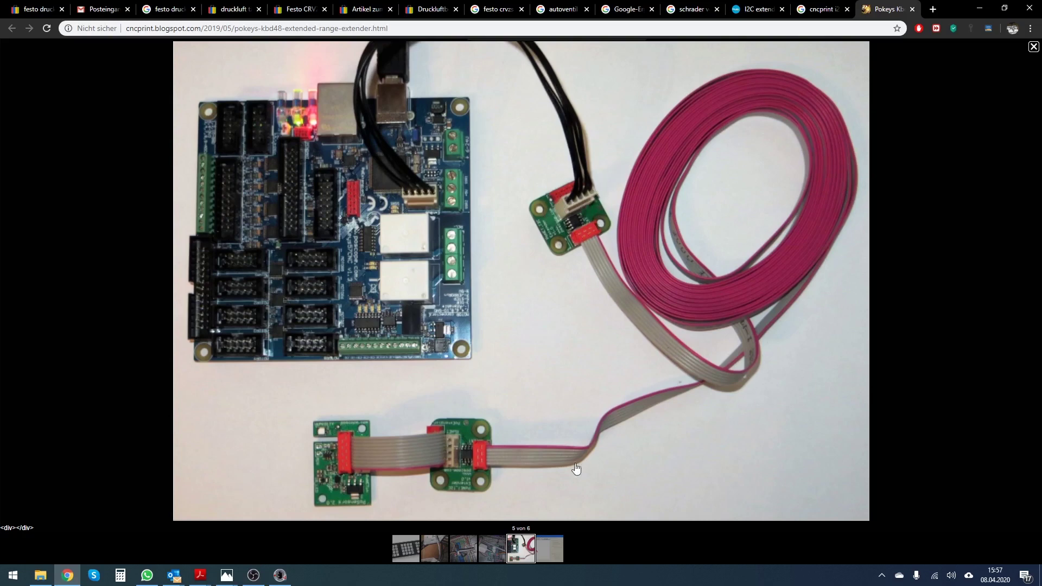
Step: Read the PoNetI2Cextender product description for the supported I2C line length, and return to the extender wiring photo
left_click(749, 10)
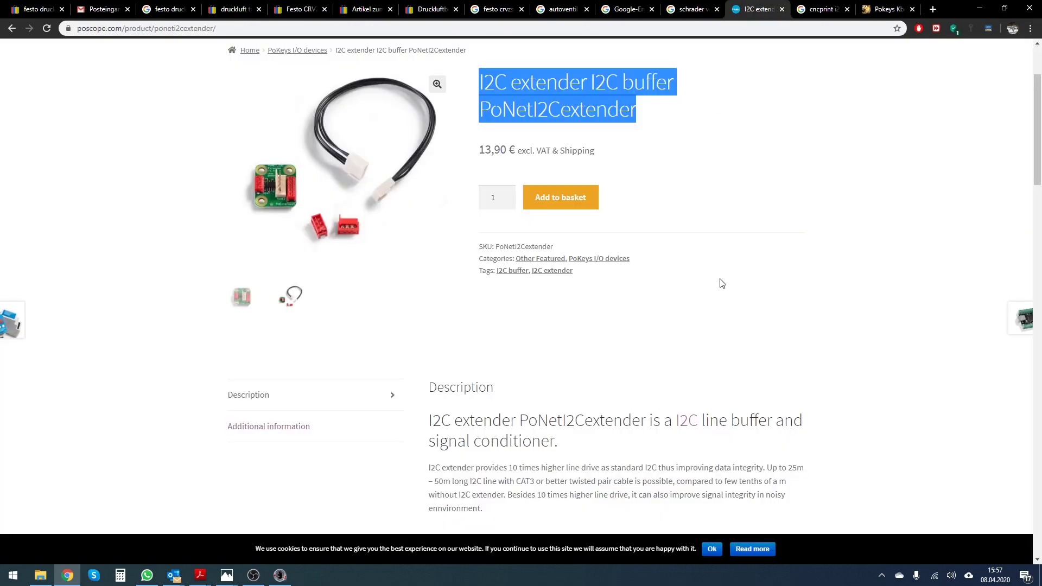
scroll(654, 327, "down", 2)
scroll(513, 350, "down", 2)
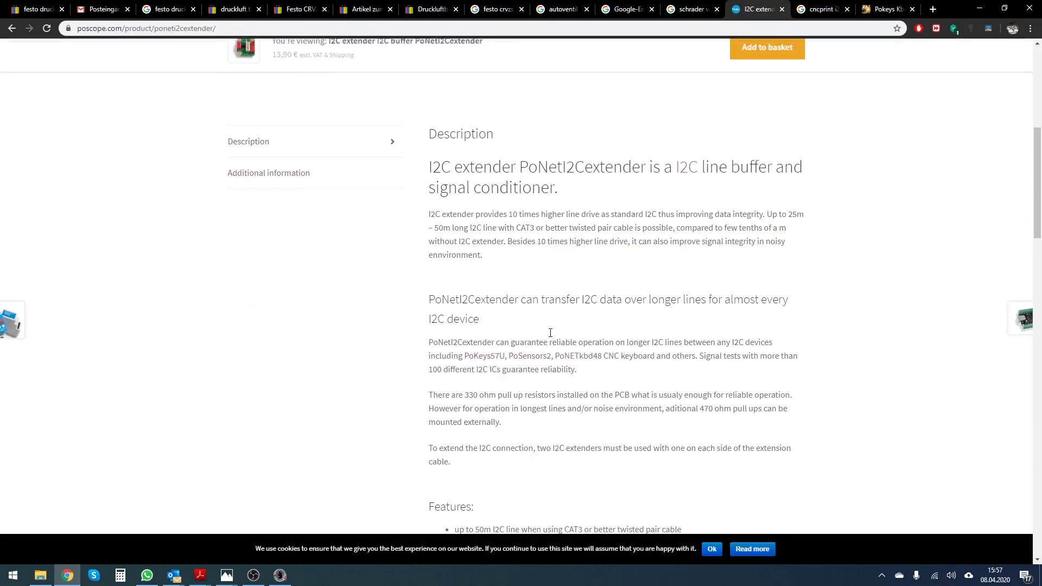
left_click_drag(768, 211, 811, 217)
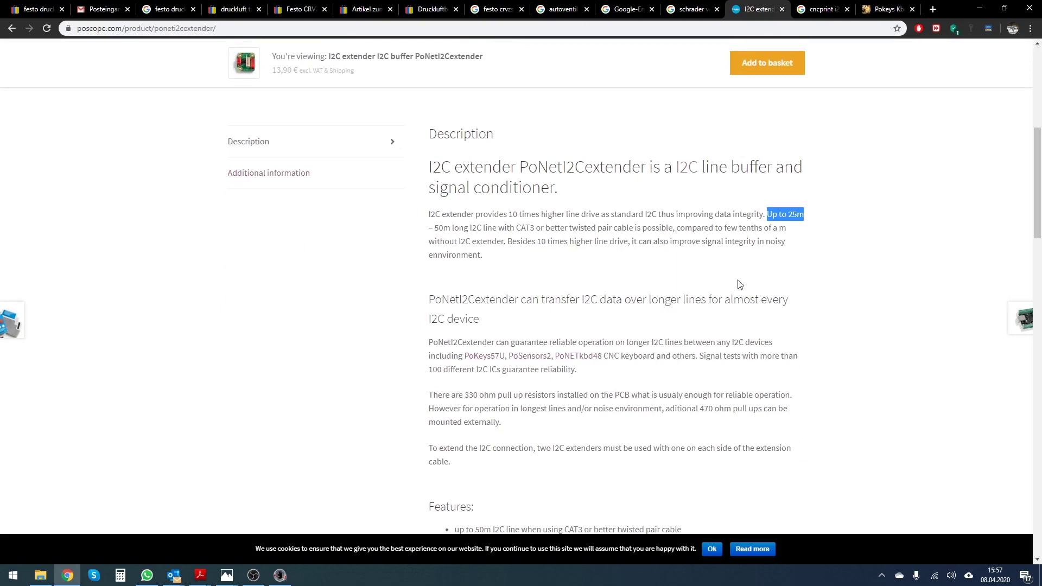
scroll(738, 284, "up", 6)
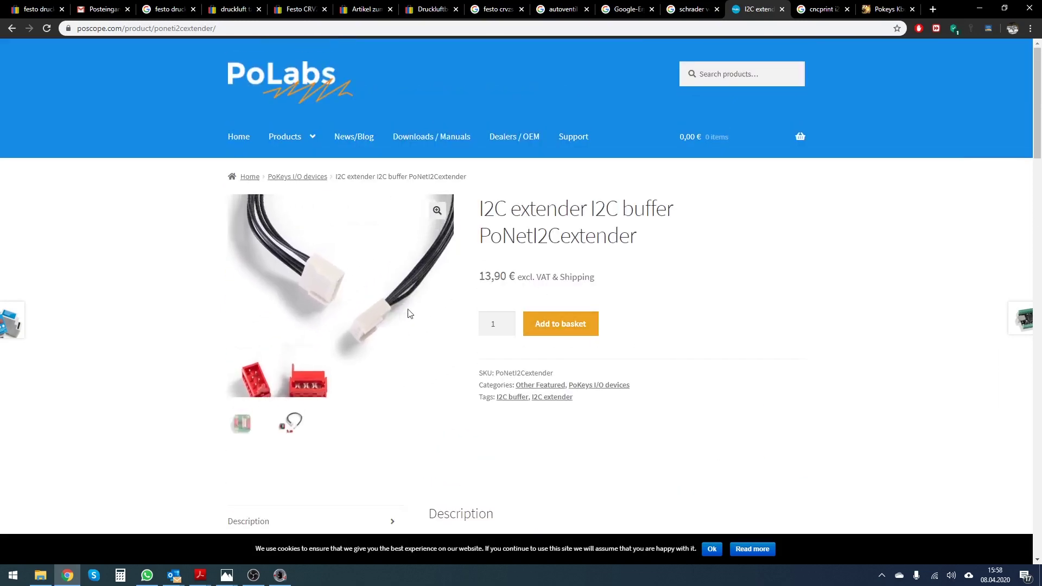
left_click(885, 9)
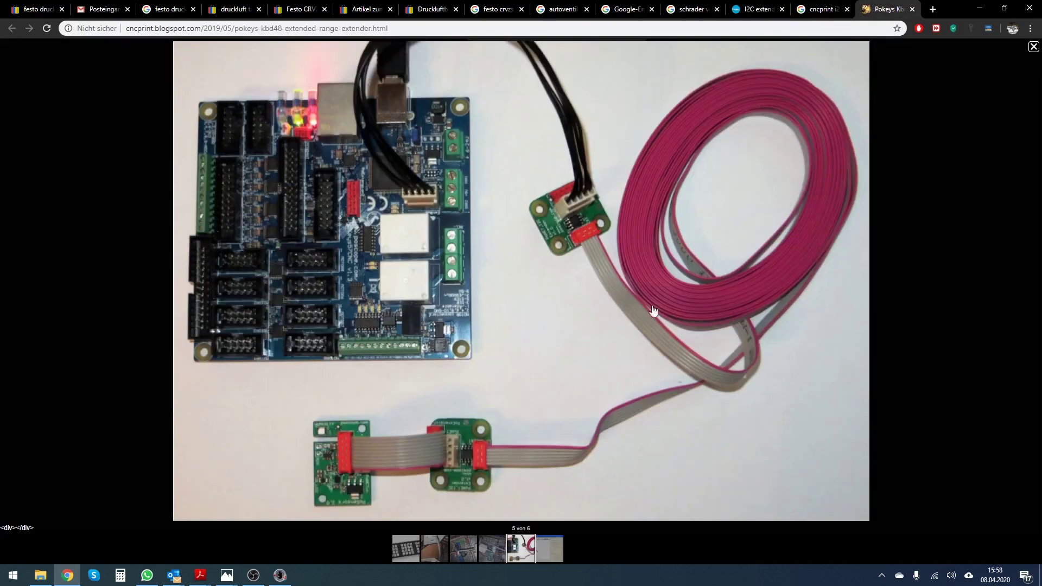